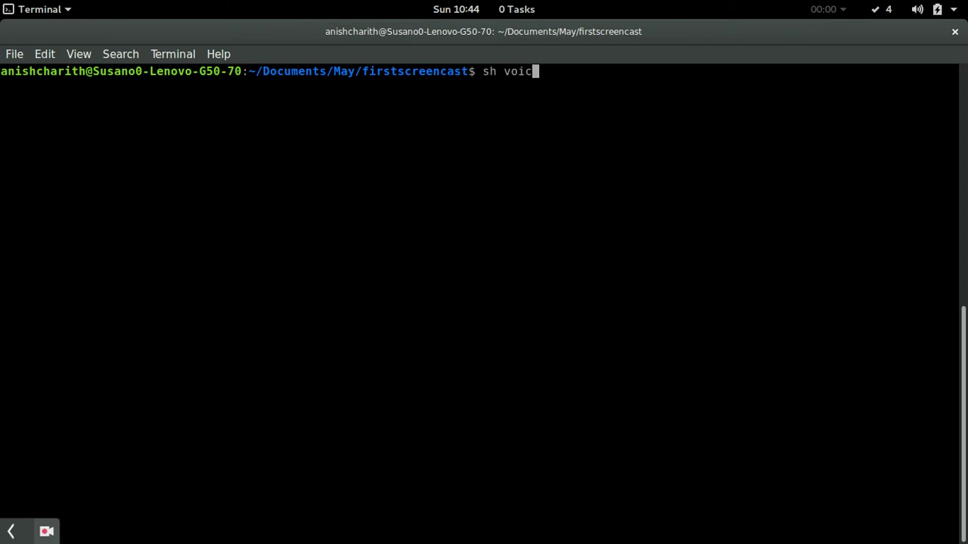
Step: Run 'sh voice.sh' at the firstscreencast prompt
text(e.sh)
key(Return)
key(Return)
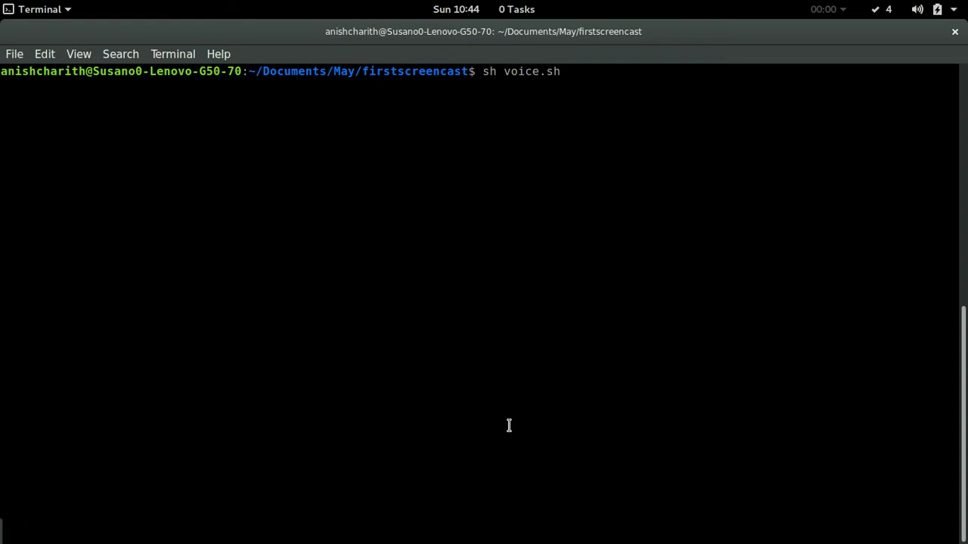
key(alt+grave)
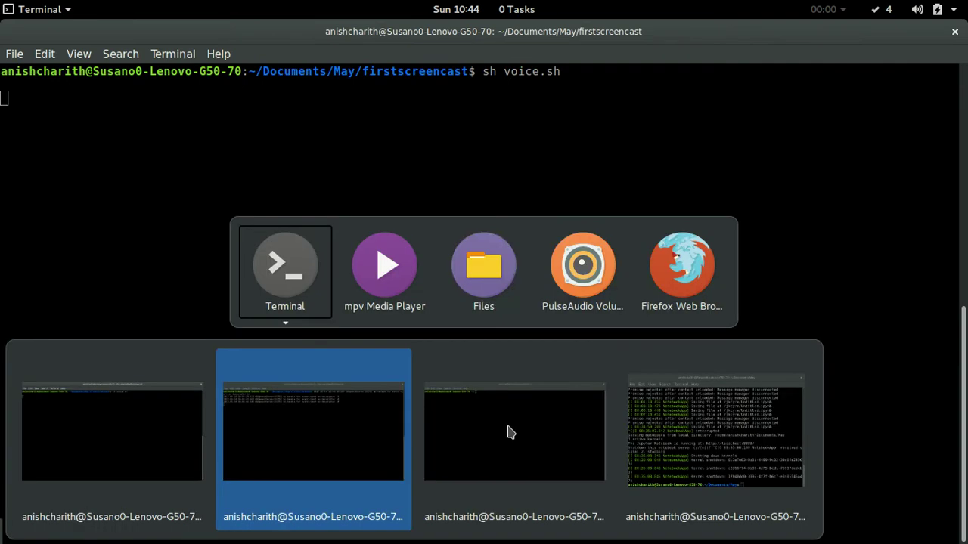
click(508, 432)
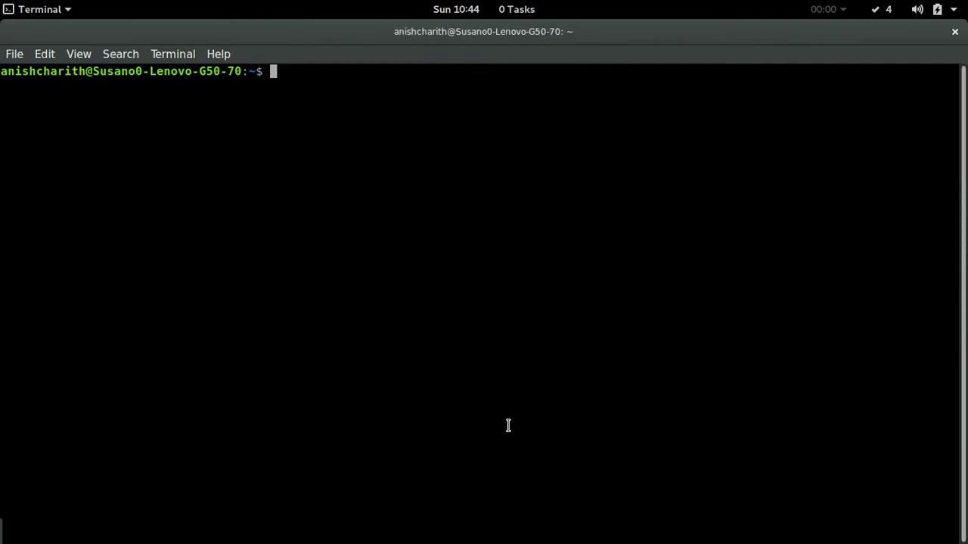
key(alt+grave)
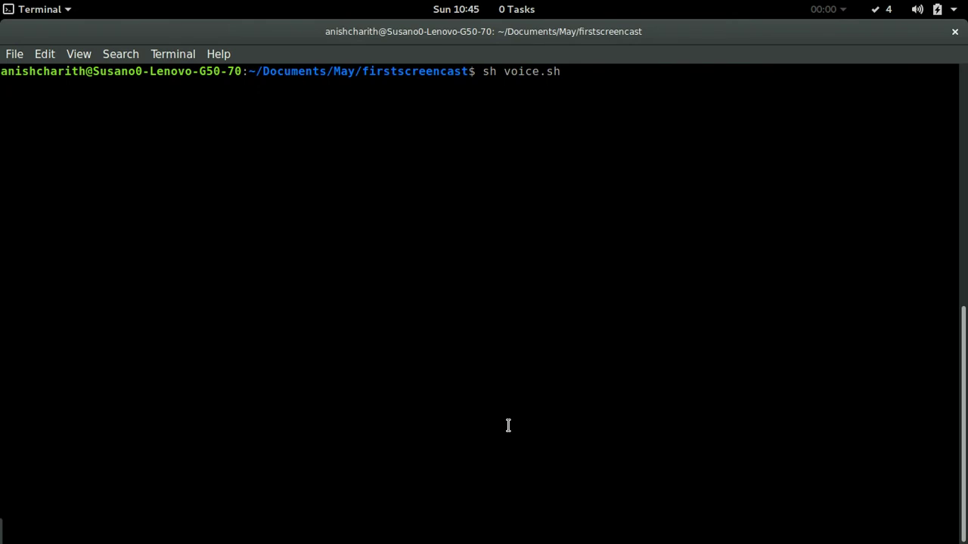
key(alt+grave)
text(sud)
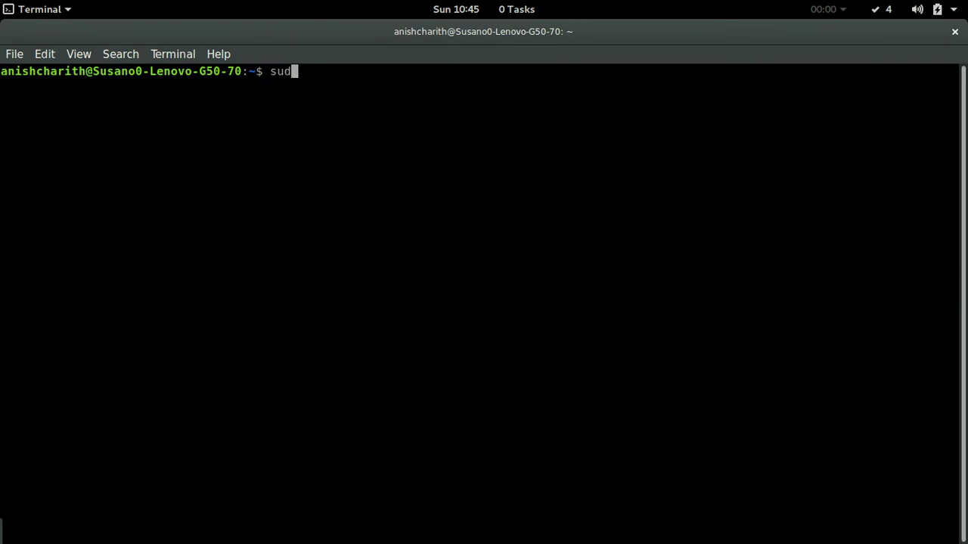
text(o apt-ef)
key(BackSpace)
key(BackSpace)
key(BackSpace)
text(-get install)
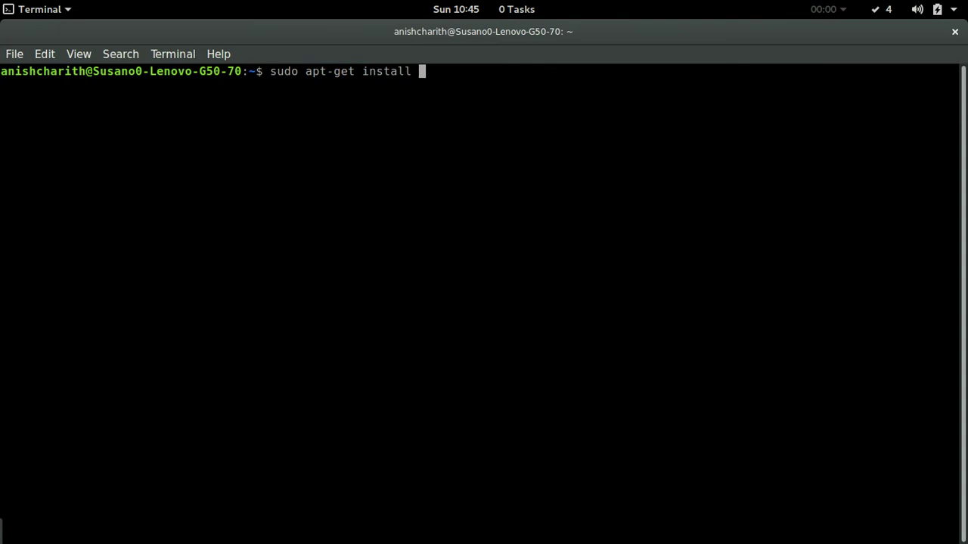
text( qsynth)
key(BackSpace)
key(BackSpace)
key(BackSpace)
key(BackSpace)
key(BackSpace)
key(BackSpace)
text(vmpk)
key(BackSpace)
key(BackSpace)
key(BackSpace)
key(BackSpace)
key(BackSpace)
key(BackSpace)
key(BackSpace)
key(BackSpace)
key(BackSpace)
key(BackSpace)
key(BackSpace)
key(BackSpace)
key(BackSpace)
key(BackSpace)
key(BackSpace)
key(BackSpace)
key(BackSpace)
key(BackSpace)
key(BackSpace)
key(BackSpace)
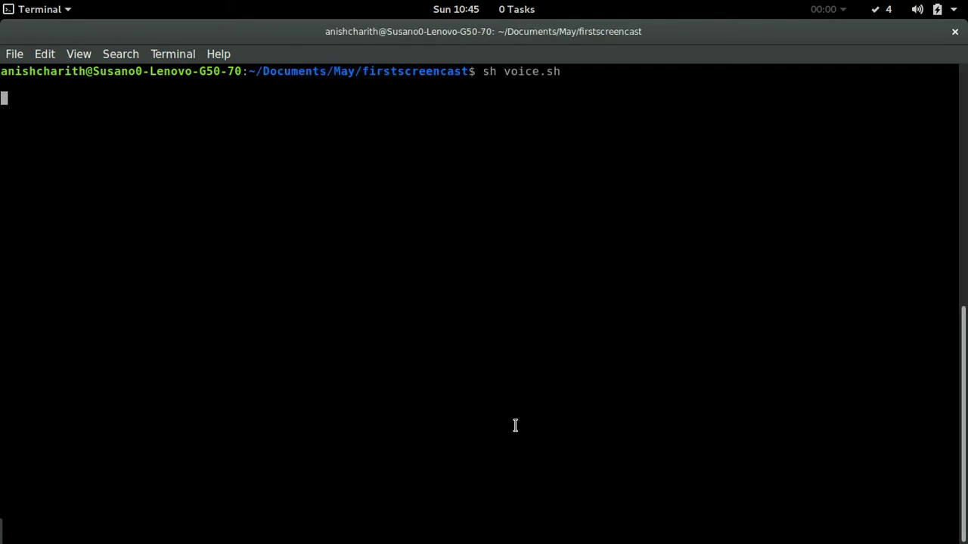
key(Return)
Step: Launch Qsynth by searching for 'qsy' in the application overview
key(super)
text(qsy)
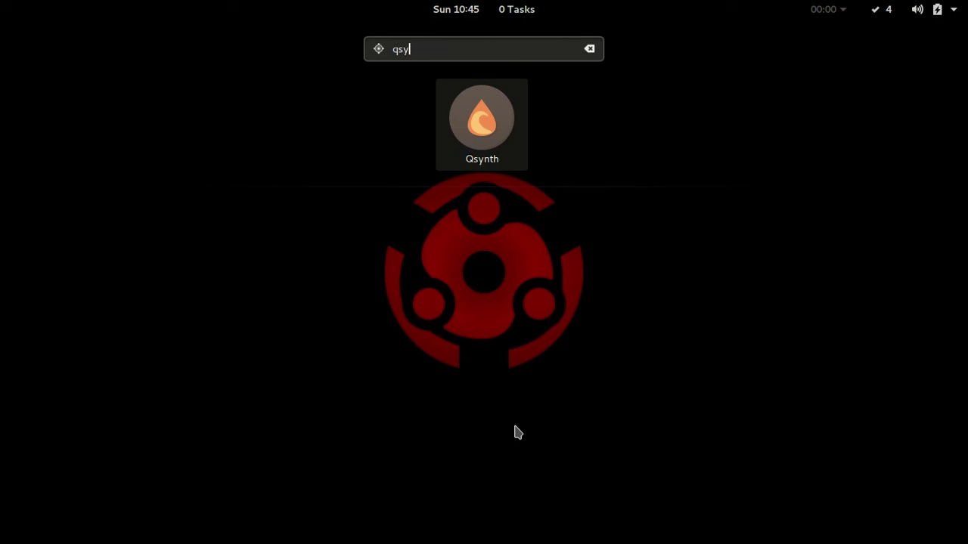
key(Return)
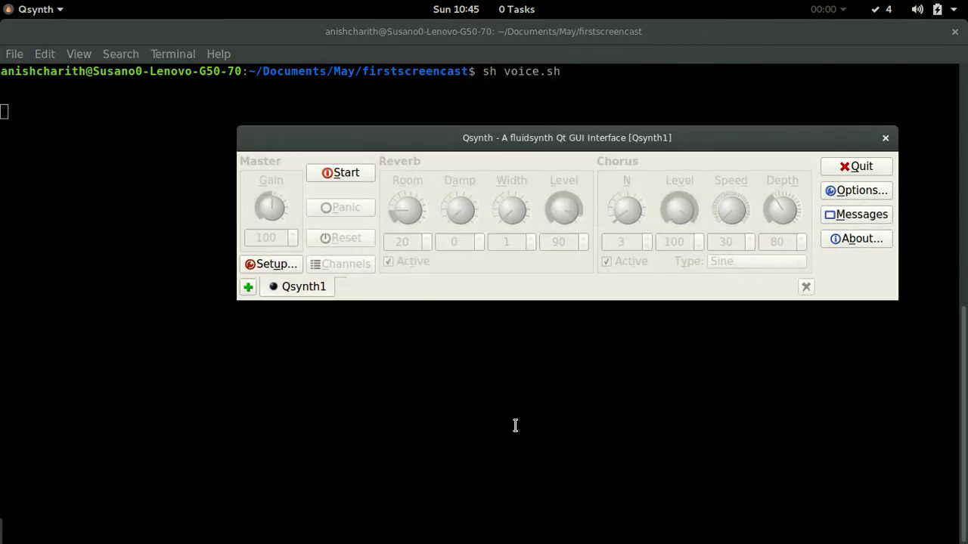
Step: Send Enter to the voice.sh terminal, then switch back to Qsynth
click(498, 428)
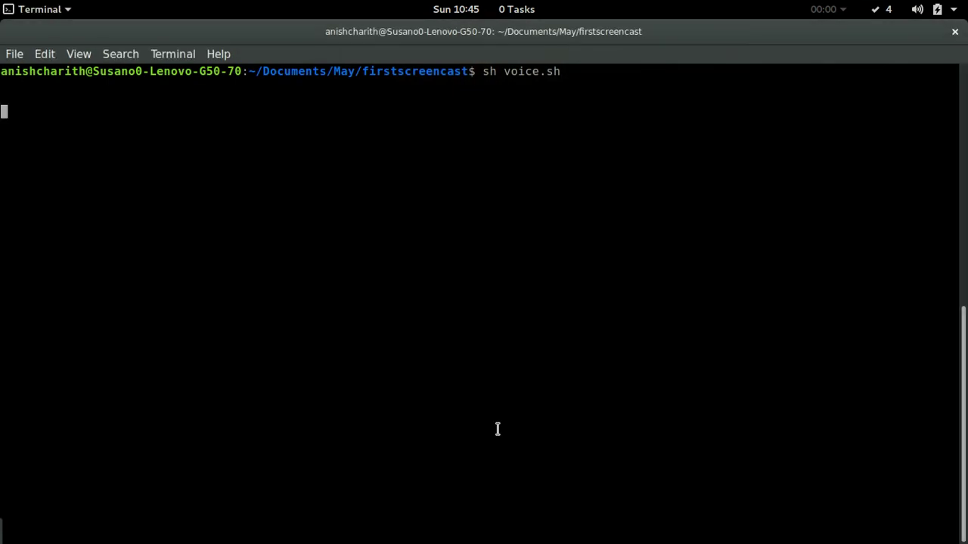
key(Return)
key(alt+Tab)
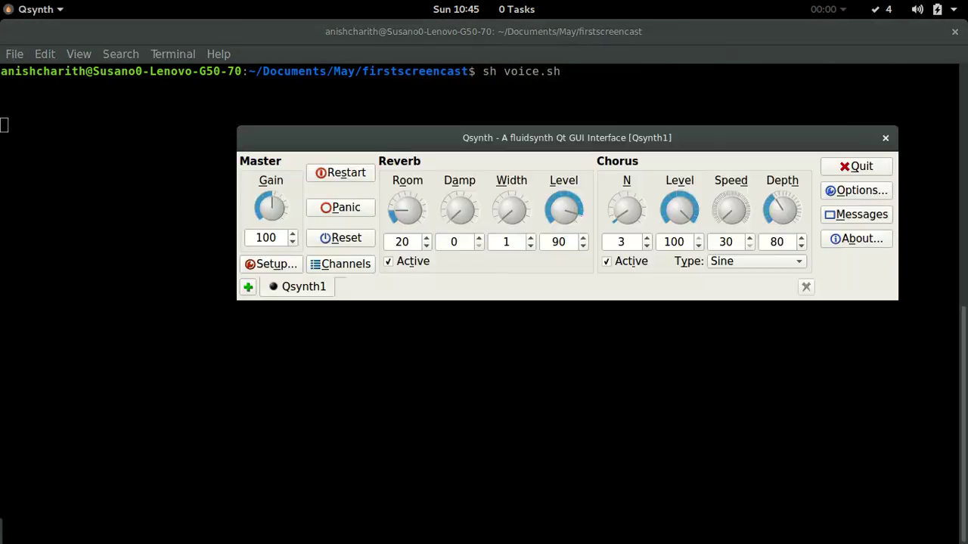
Step: In Qsynth Setup, keep alsa_seq as the MIDI driver and alsa as the audio driver
click(282, 264)
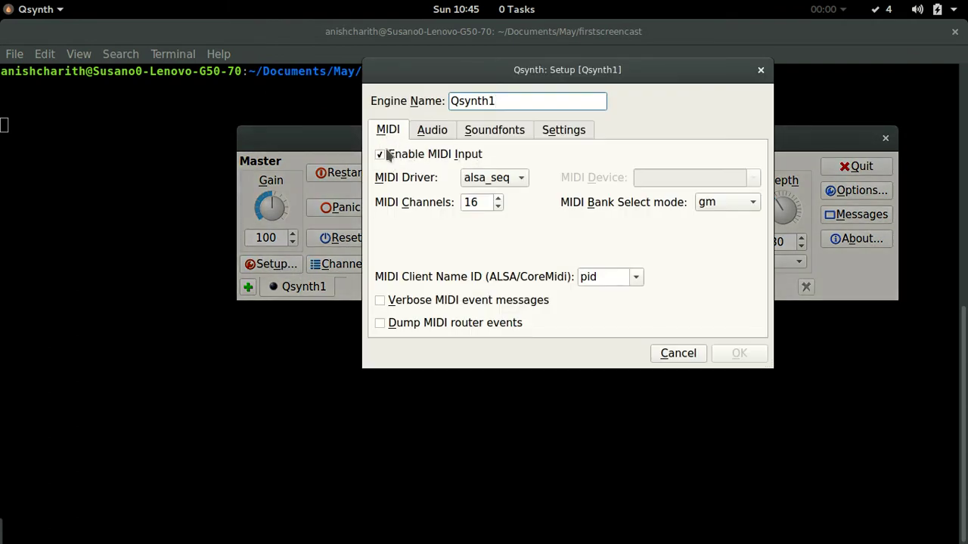
click(492, 183)
click(492, 179)
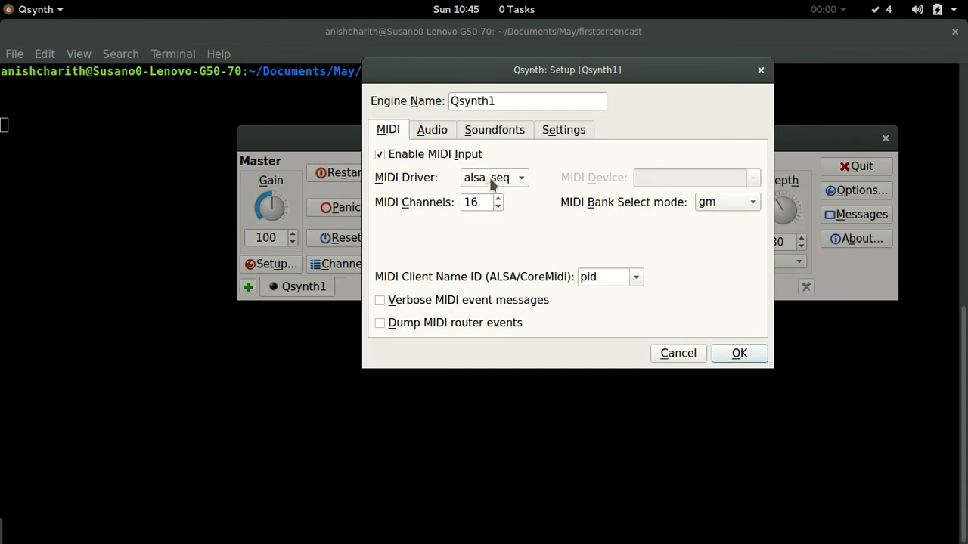
click(443, 130)
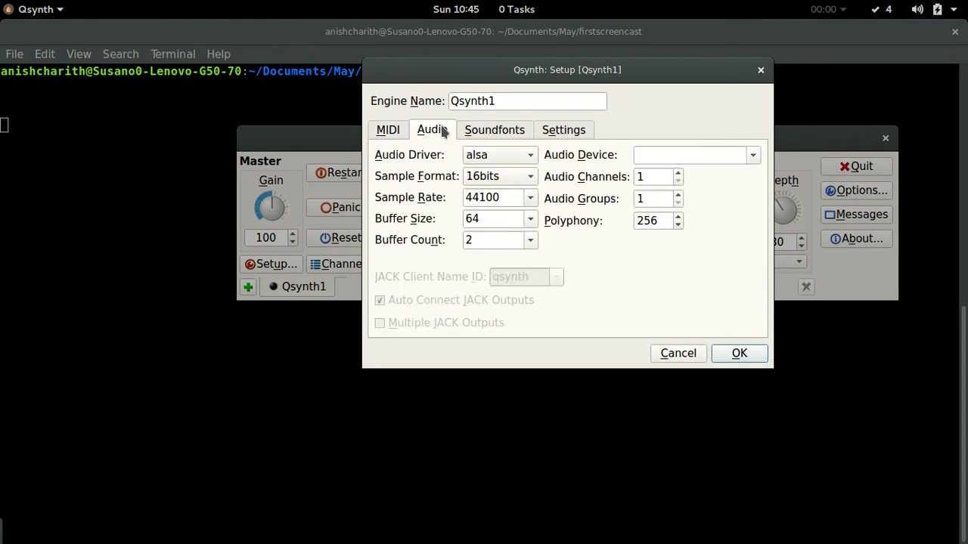
click(478, 158)
click(479, 156)
Step: Review the soundfonts without changes, apply the setup and restart the synth engine
click(492, 131)
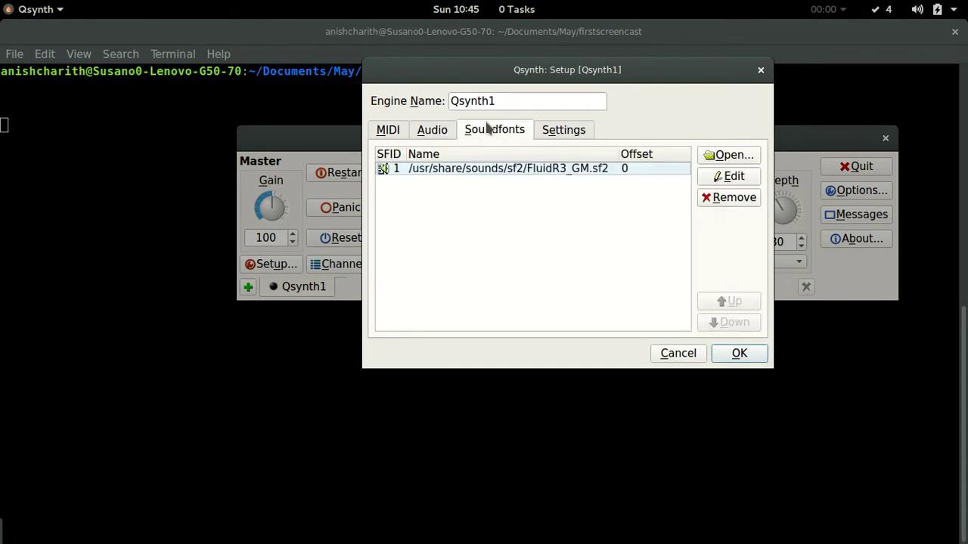
click(710, 154)
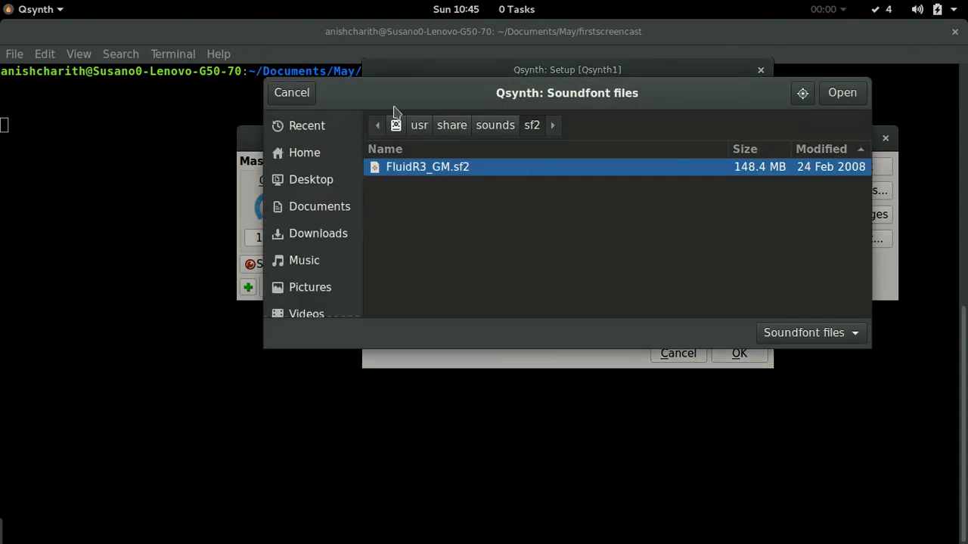
click(303, 96)
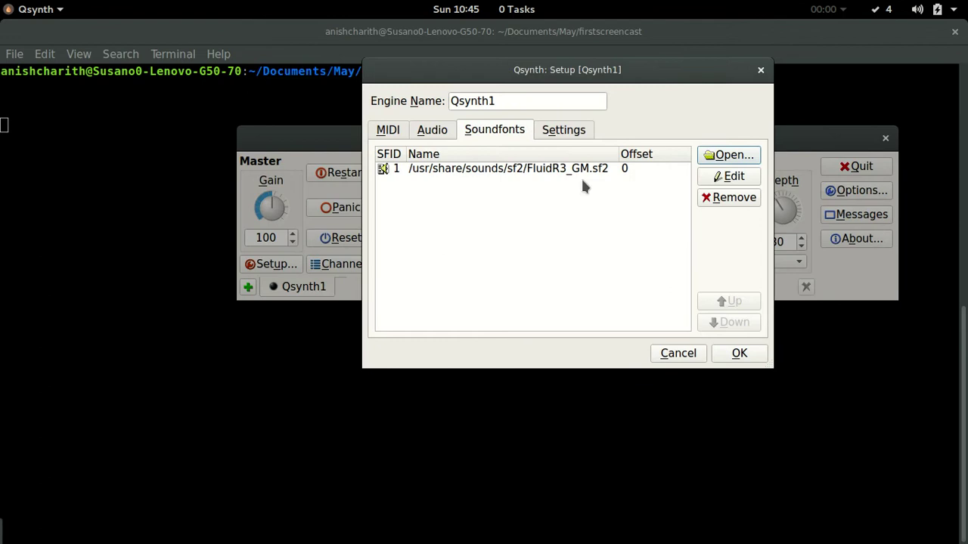
click(726, 353)
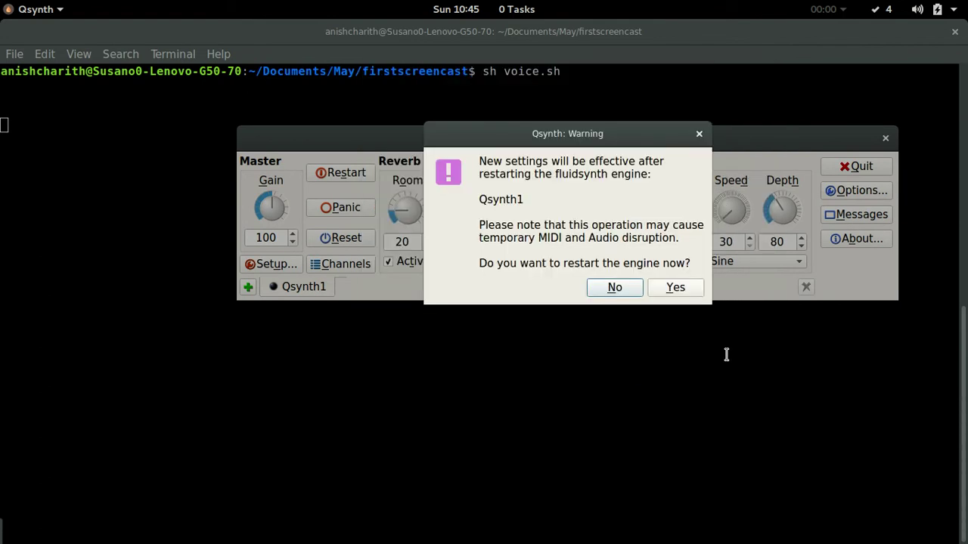
click(668, 295)
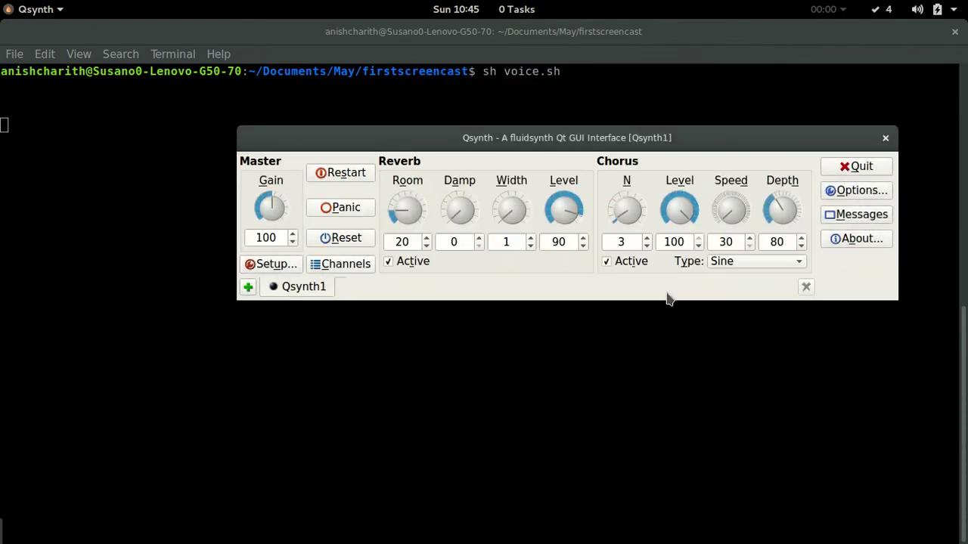
Step: Launch VMPK by searching for 'vmpk'
key(super)
text(vmpk)
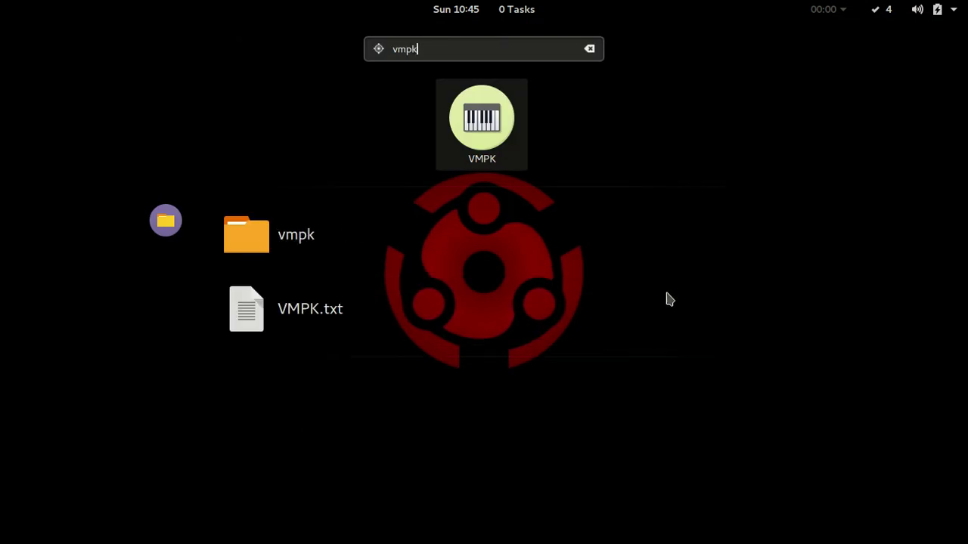
key(Return)
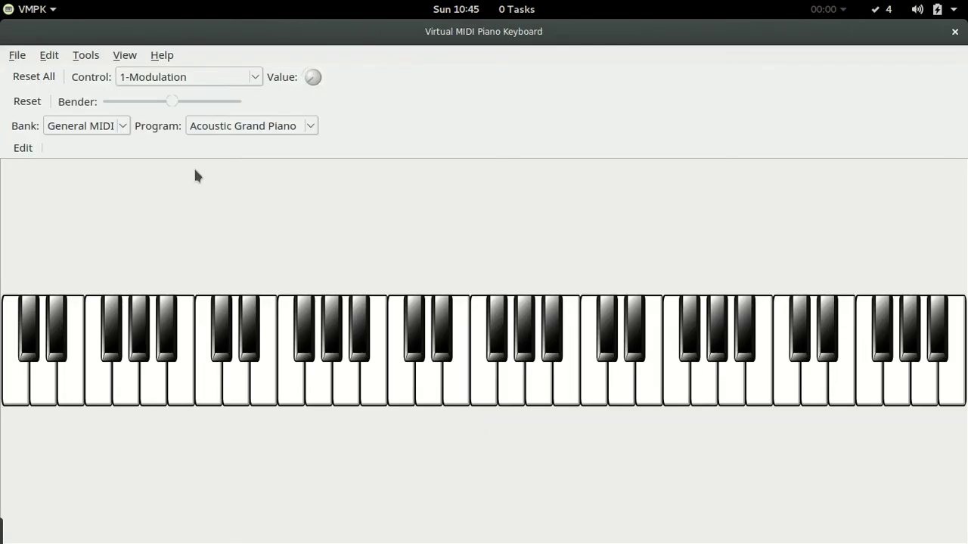
Step: Set VMPK's Output MIDI Connection to FLUID Synth (15569):0 under Edit > Connections
click(48, 57)
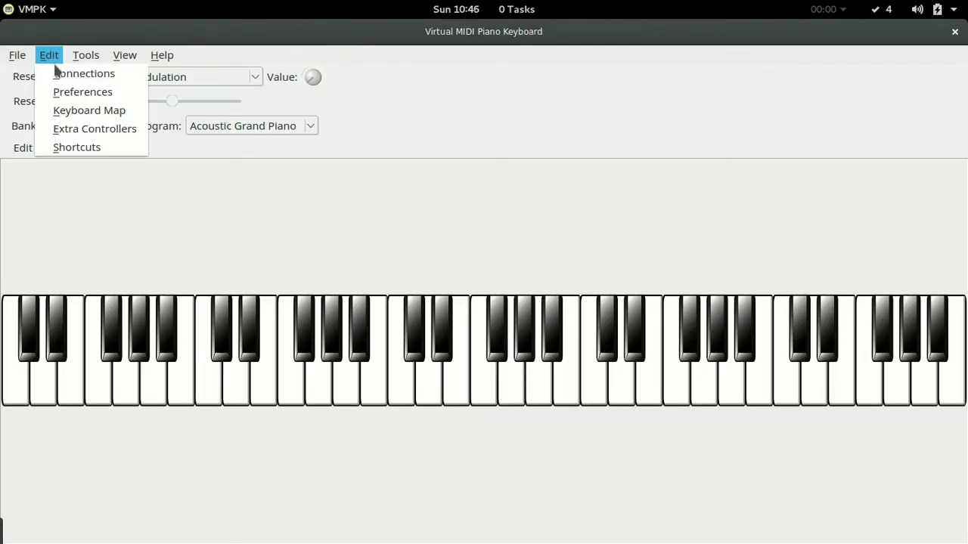
click(57, 72)
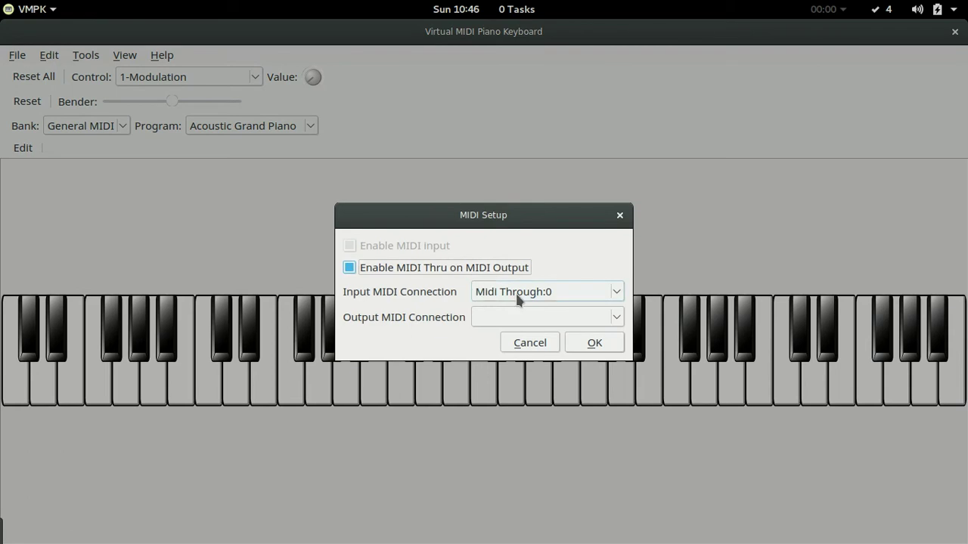
click(522, 316)
click(520, 337)
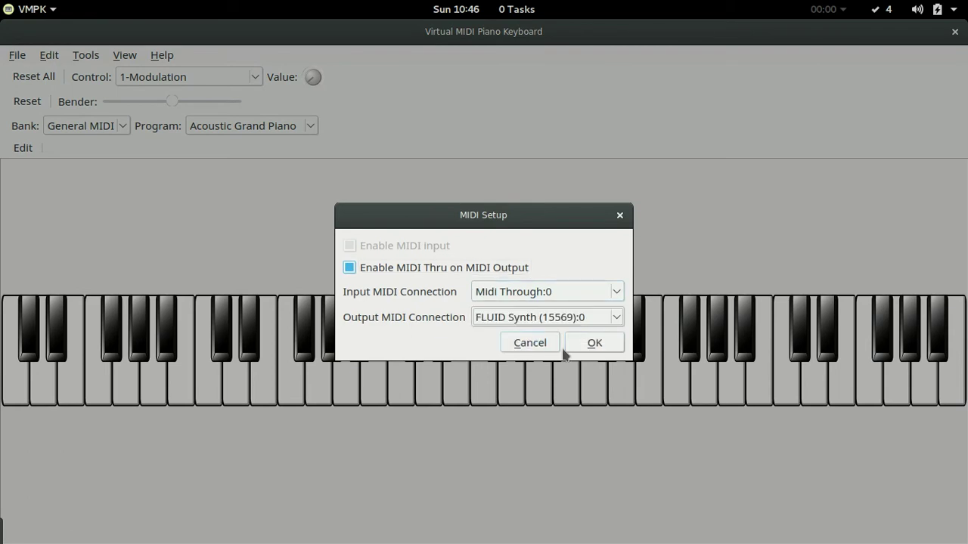
click(579, 343)
Step: Play a test note on a white VMPK key, switching between VMPK and the terminal
key(alt+Tab)
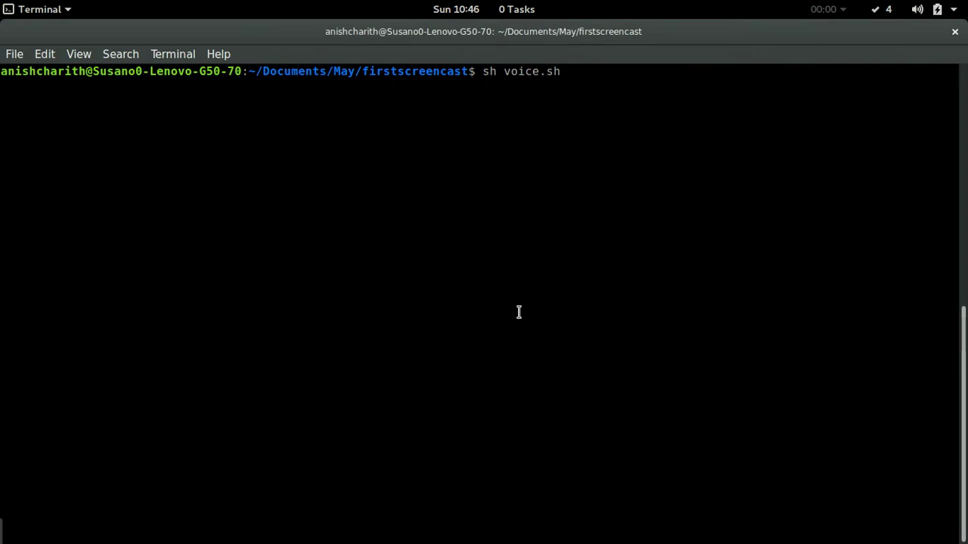
key(alt+Tab)
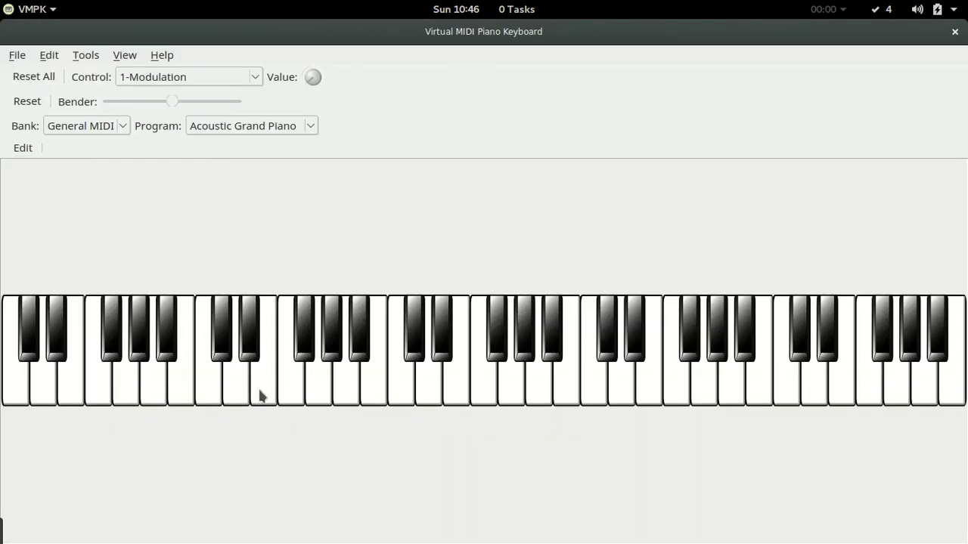
click(345, 397)
key(alt+Tab)
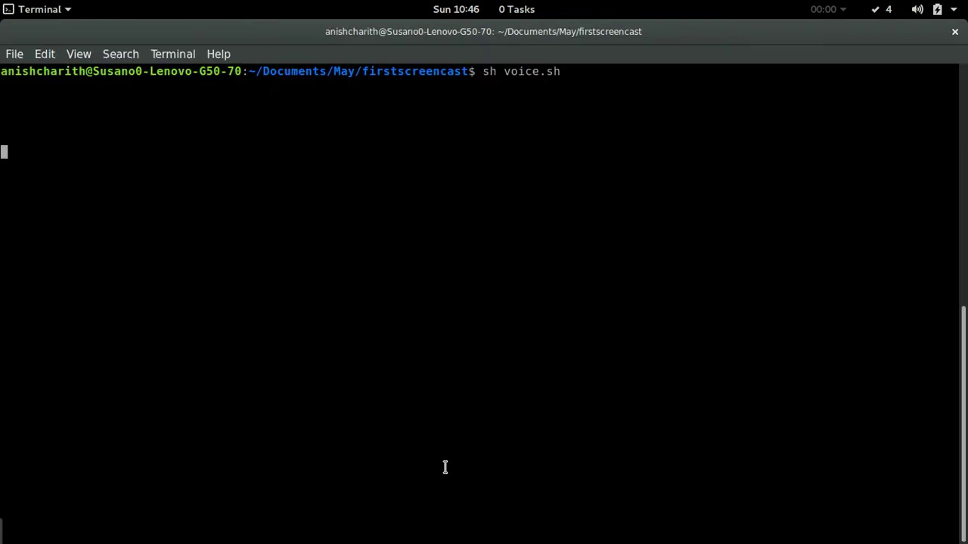
key(alt+Tab)
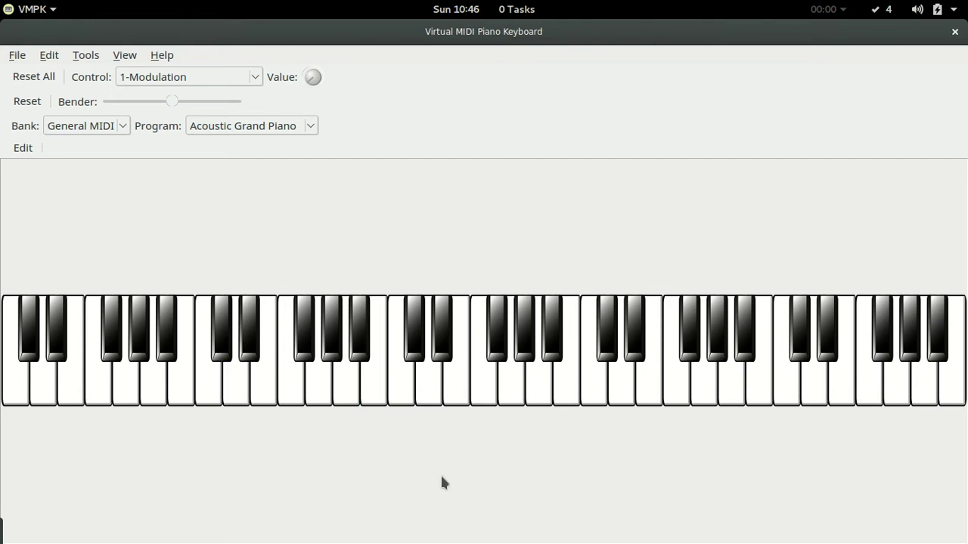
key(alt+Tab)
key(alt+Tab)
Step: Open the Keyboard Map editor and scroll through the new11.xml key mappings
click(49, 55)
click(80, 110)
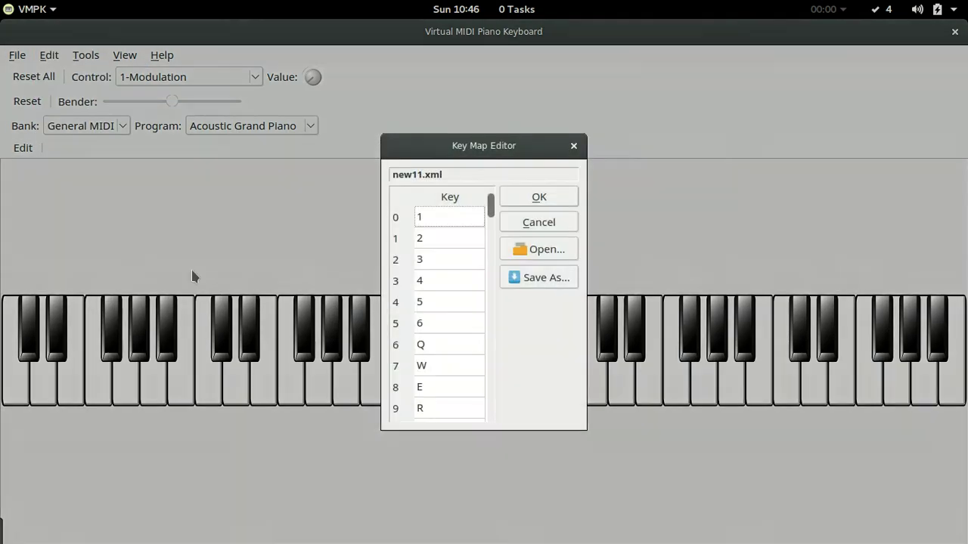
scroll(430, 325, down, 5)
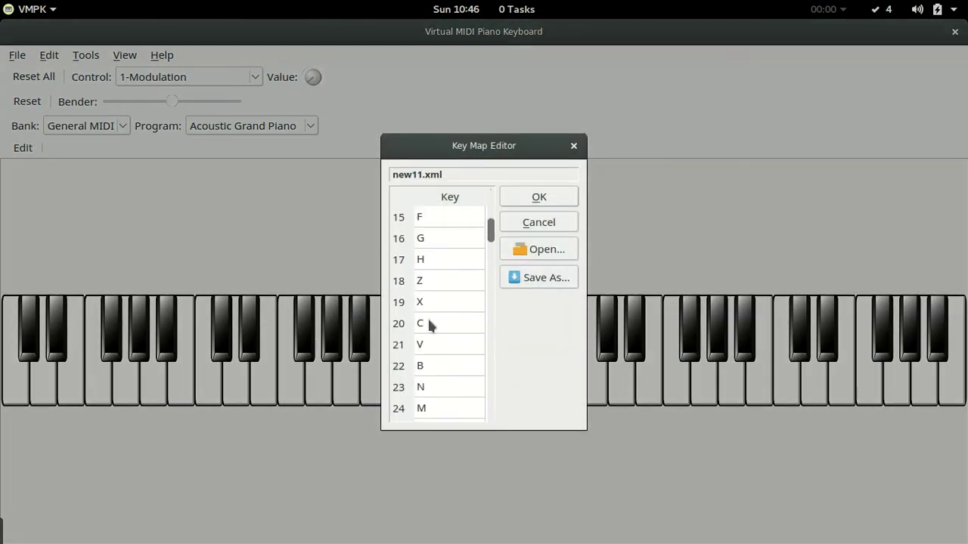
scroll(428, 324, down, 2)
scroll(428, 325, up, 7)
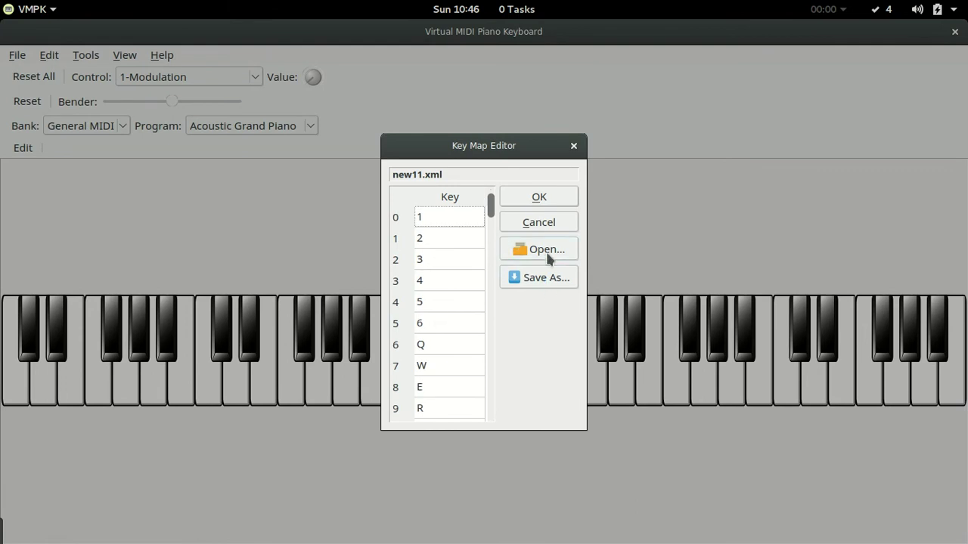
Step: Browse the saved maps in Documents/vmpk, then close both dialogs without changing the map
click(547, 250)
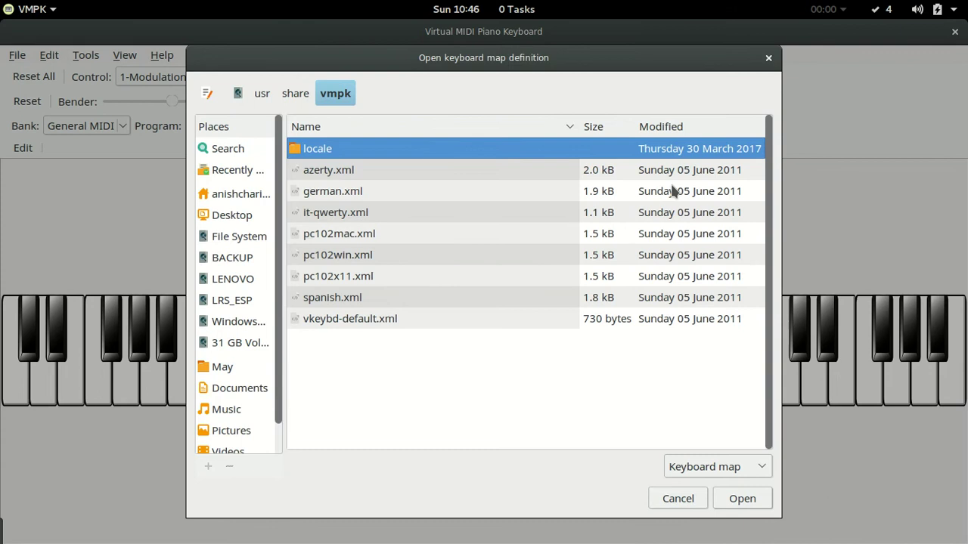
click(245, 388)
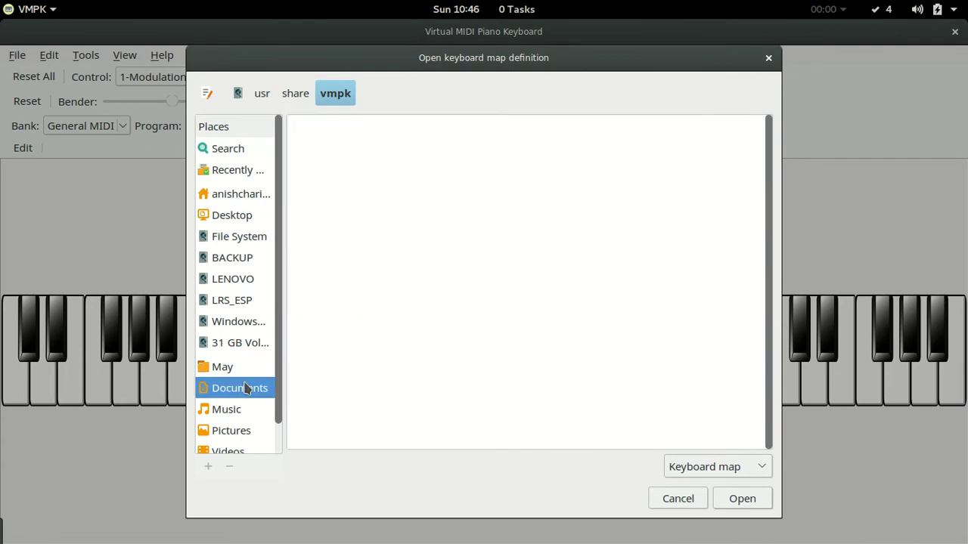
scroll(436, 300, down, 10)
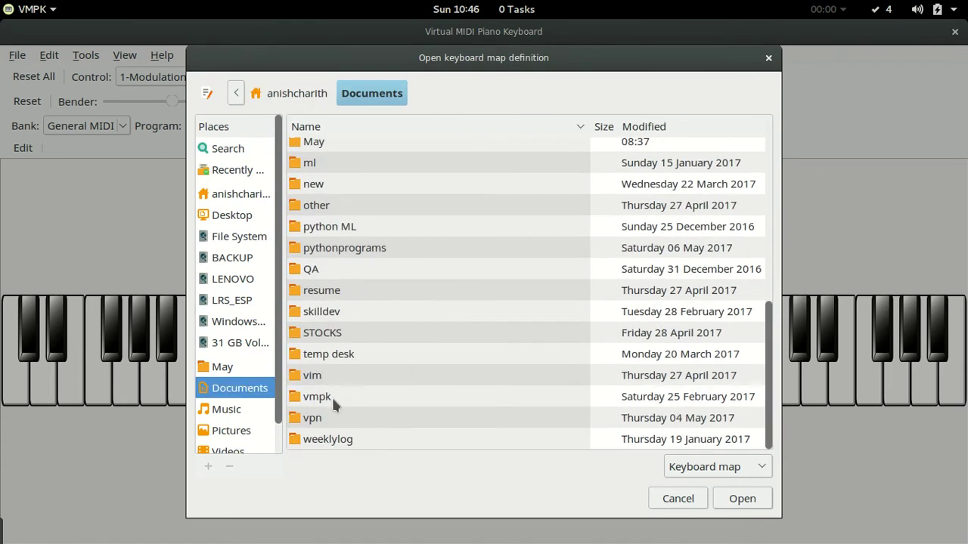
double_click(332, 401)
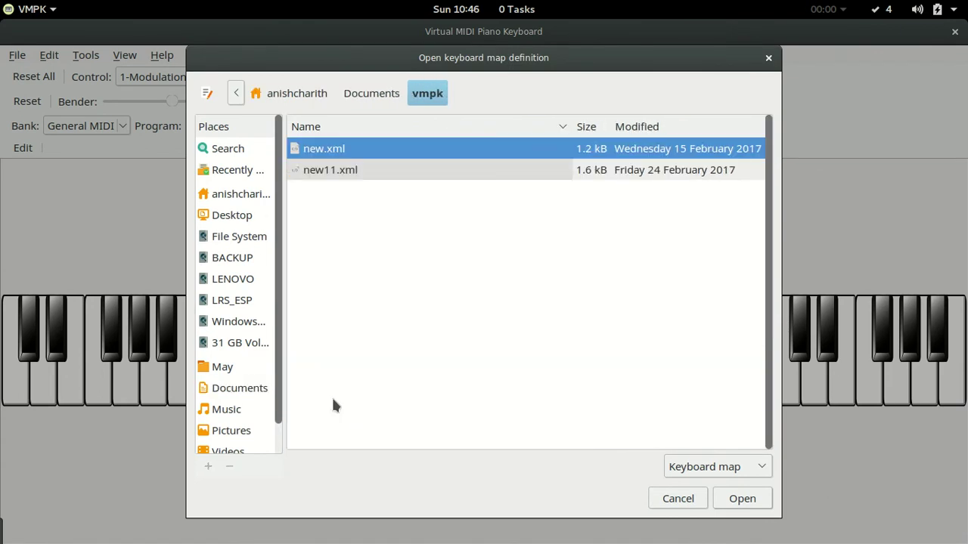
click(769, 61)
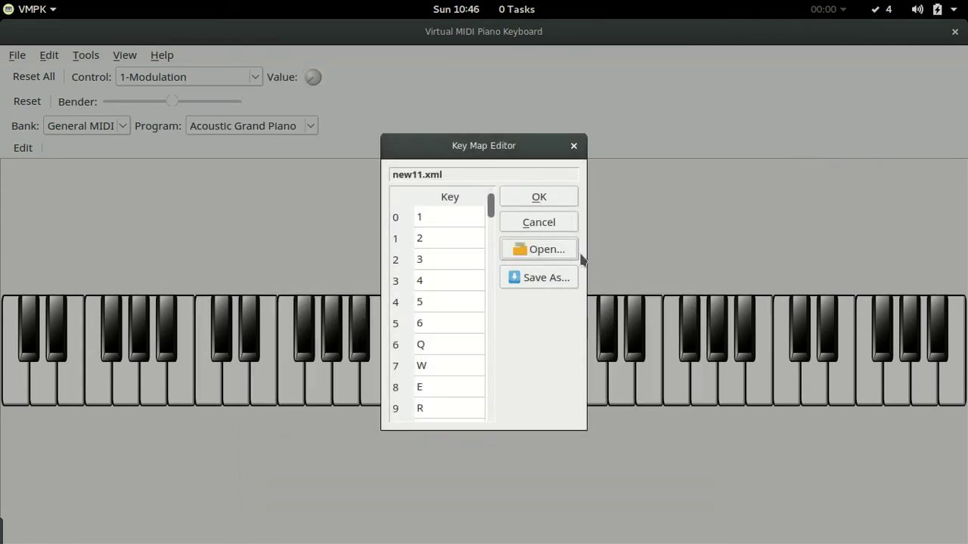
click(574, 147)
Step: Play a short phrase with the mapped keys 2, e, 2, w, b, h, r
key(2)
key(e)
key(2)
key(w)
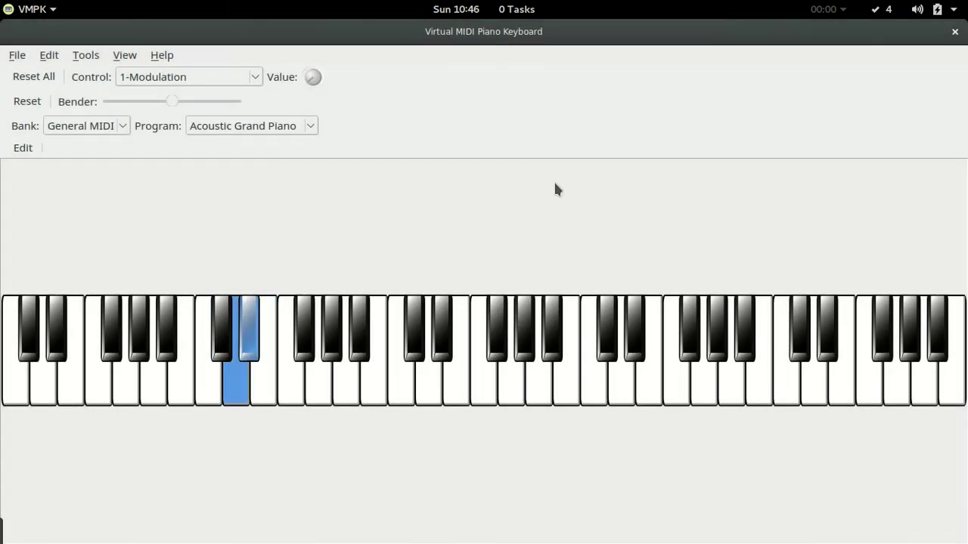
key(b)
key(h)
key(r)
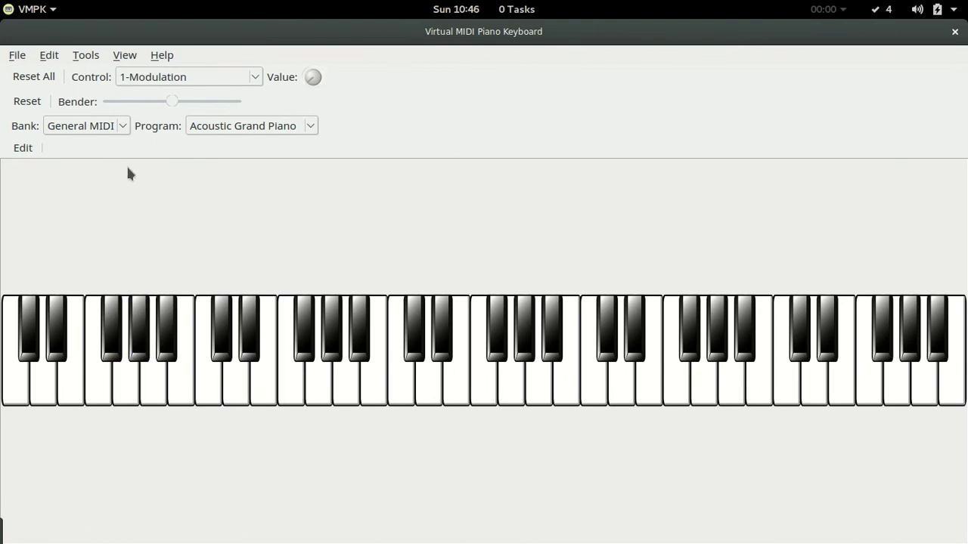
Step: Press Enter in the terminal, then play the opening melody notes C, D, E, F on keys z, x, c, v
key(alt+Tab)
key(alt+Tab)
key(alt+Tab)
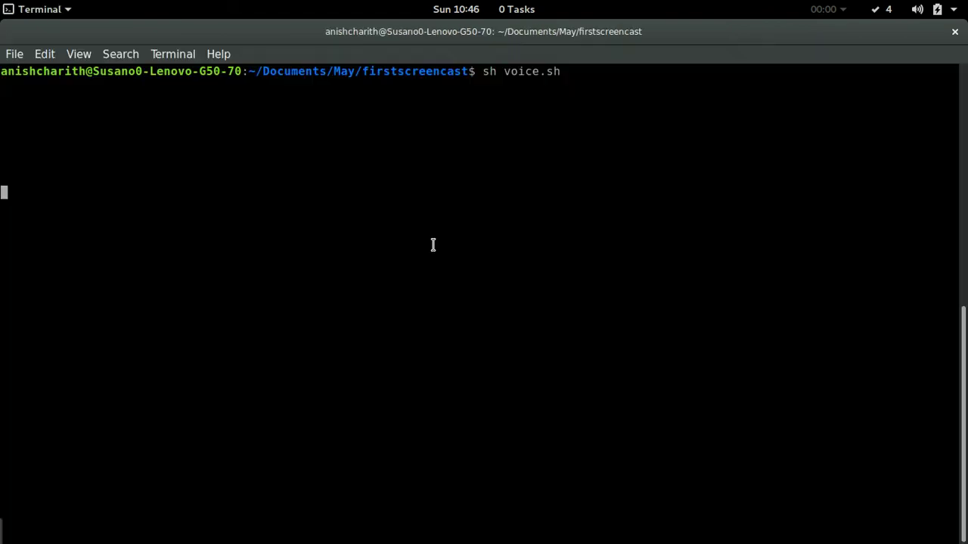
key(Return)
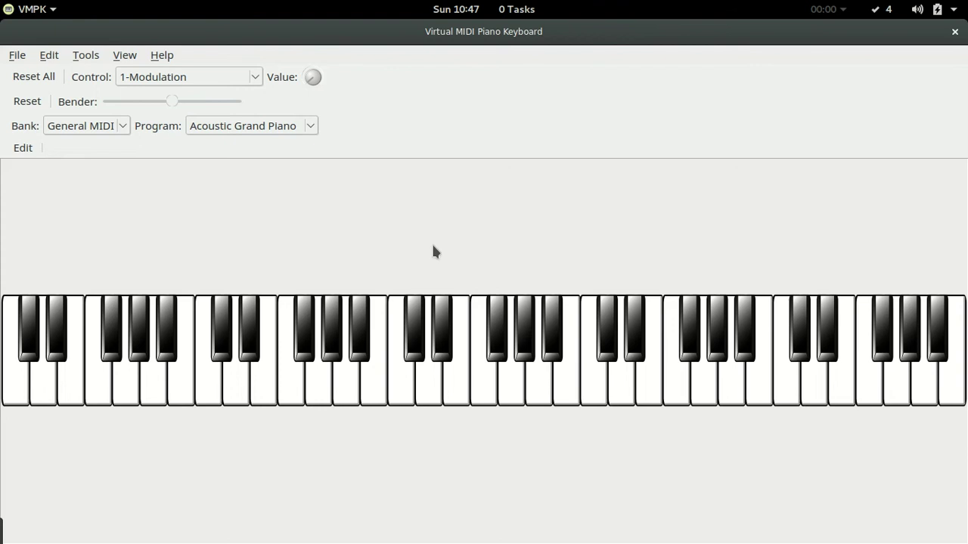
key(z)
key(x)
key(c)
key(v)
key(v)
key(c)
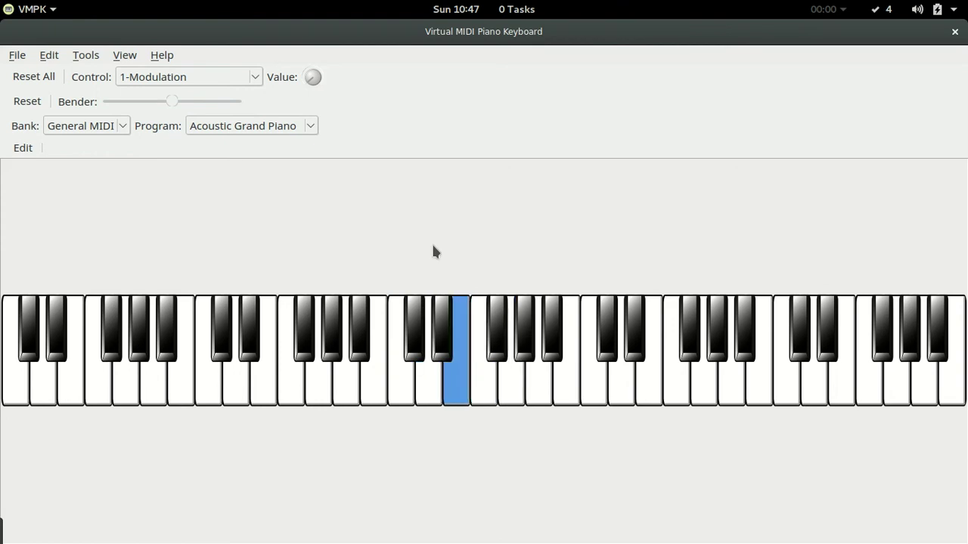
key(x)
key(x)
key(x)
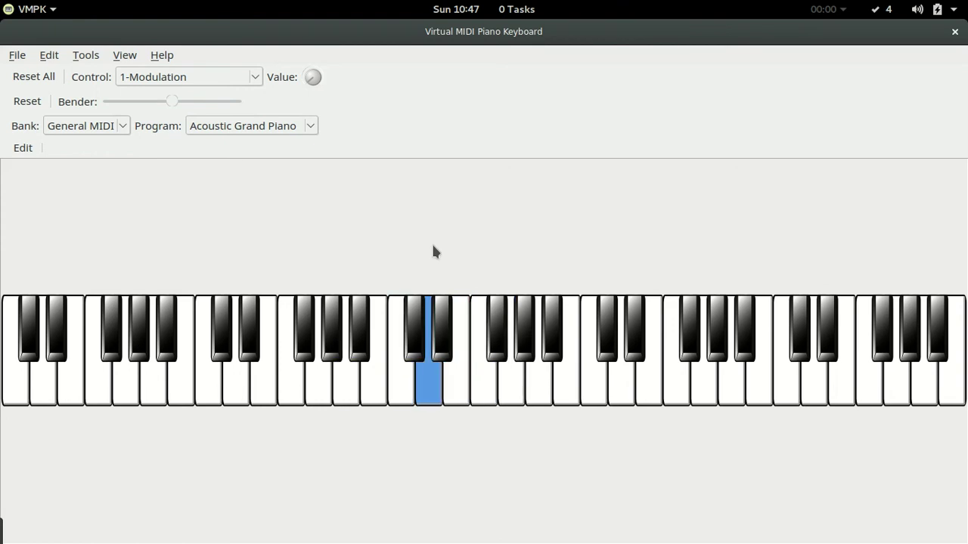
key(c)
key(v)
key(v)
key(c)
key(x)
key(z)
Step: Play the G–A#–G passage and closing melody notes, ending back in the terminal
key(x)
key(v)
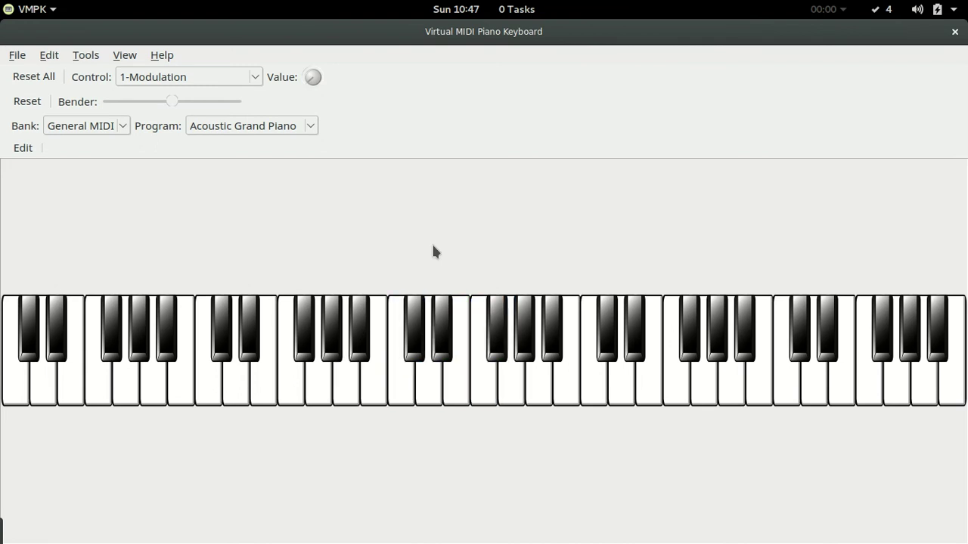
key(b)
key(j)
key(b)
key(x)
key(x)
key(v)
key(b)
key(x)
key(v)
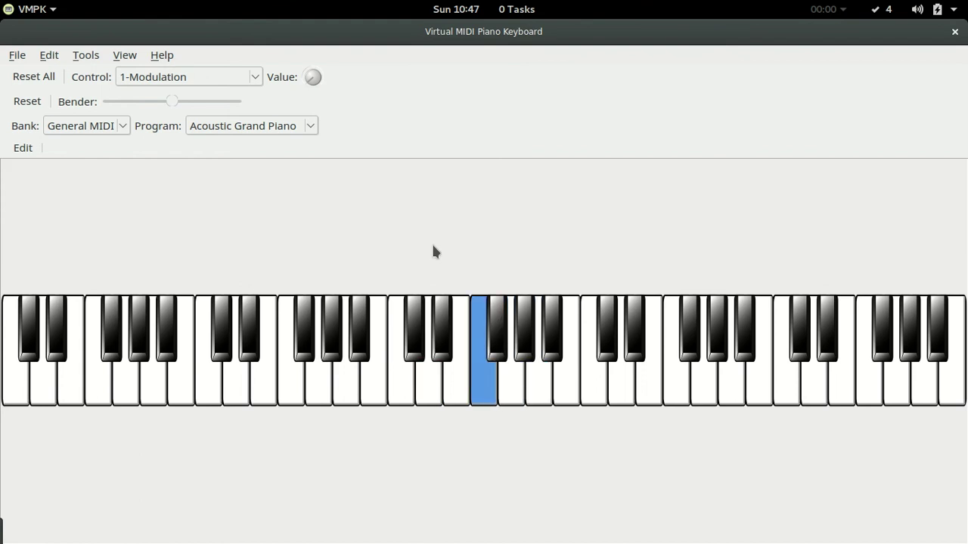
key(c)
key(v)
key(x)
key(c)
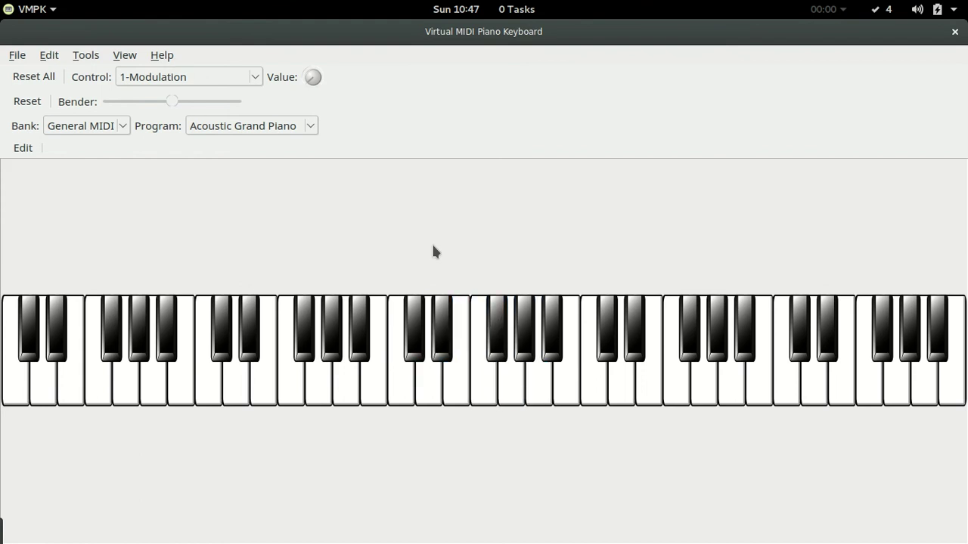
key(alt+Tab)
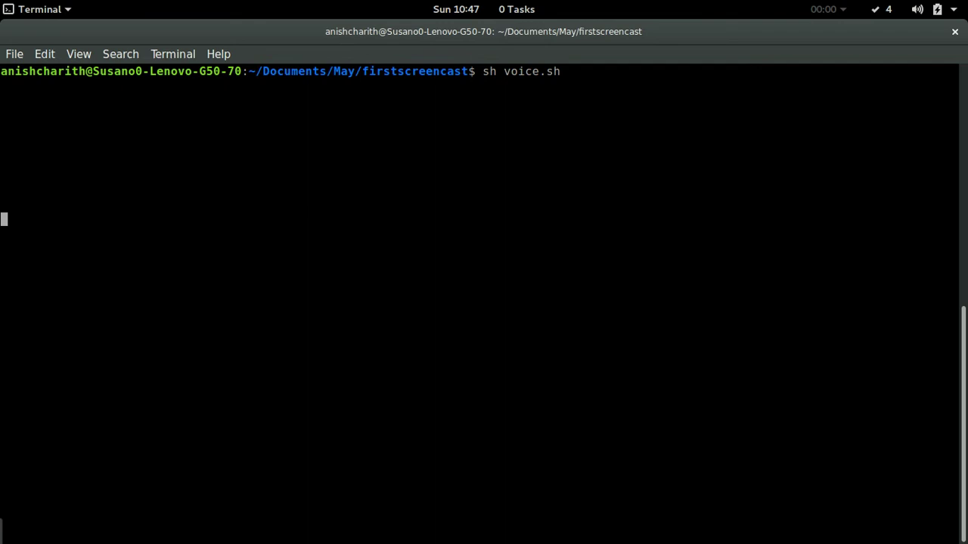
Step: Open a new home-folder terminal and type, then abandon, 'sudo apt-get install xdotool'
key(alt+Tab)
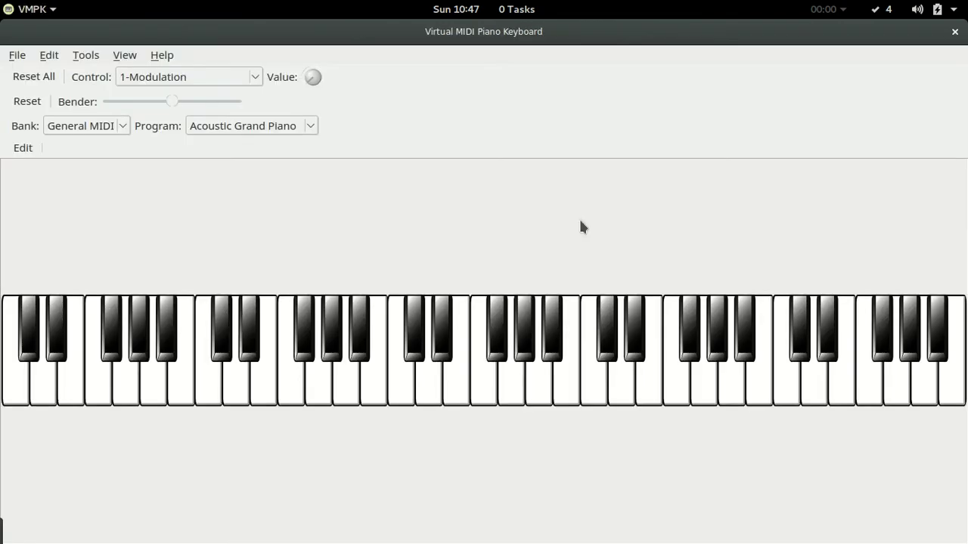
key(alt+Tab)
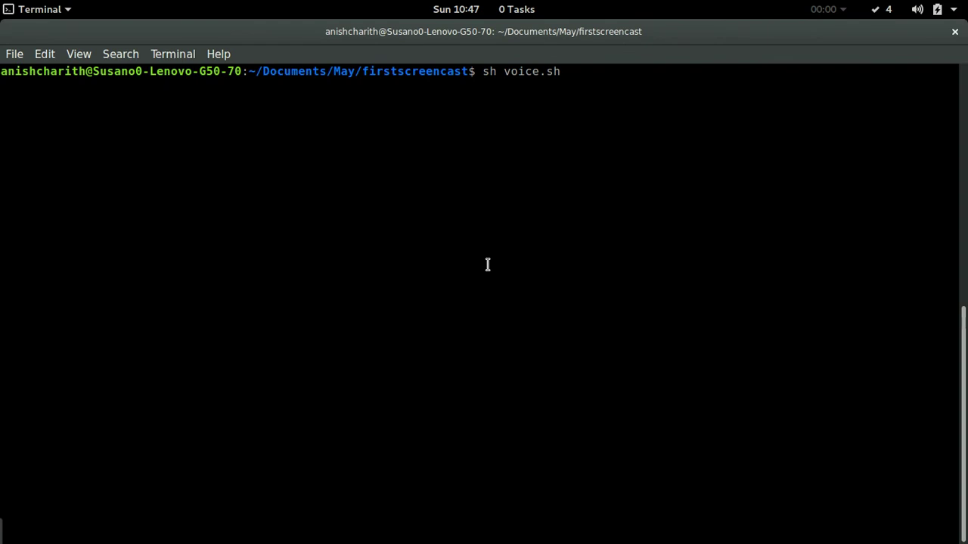
key(ctrl+alt+t)
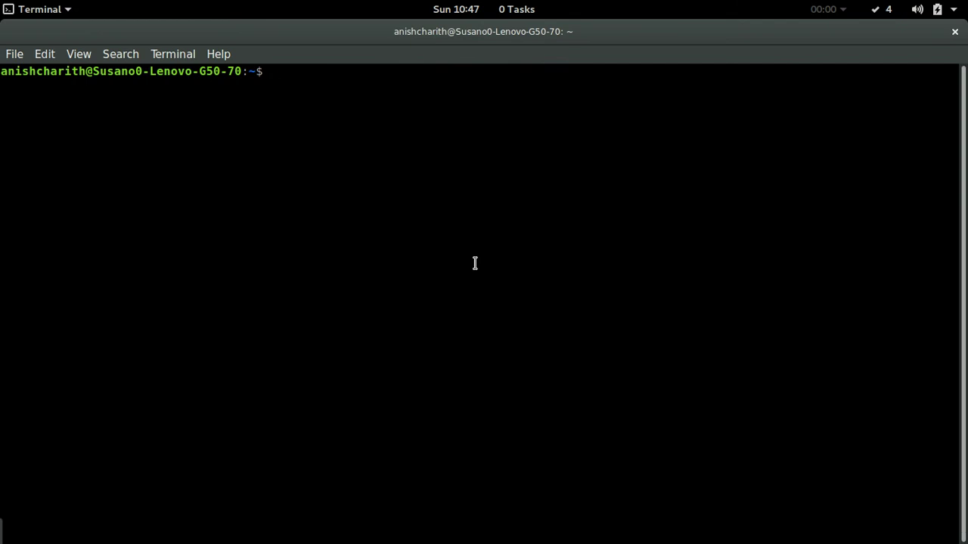
text(sudo apt-get ins)
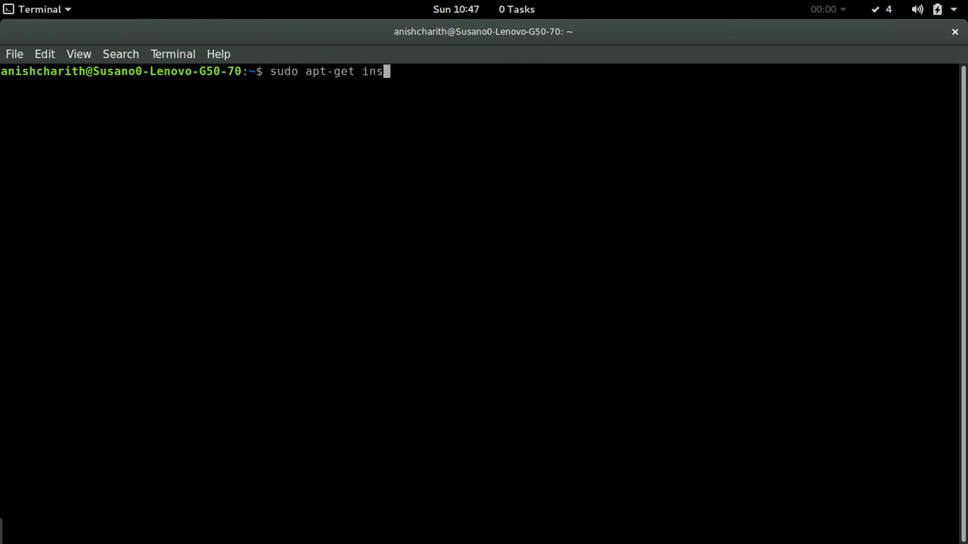
text(tall xdotool)
key(BackSpace)
key(BackSpace)
key(BackSpace)
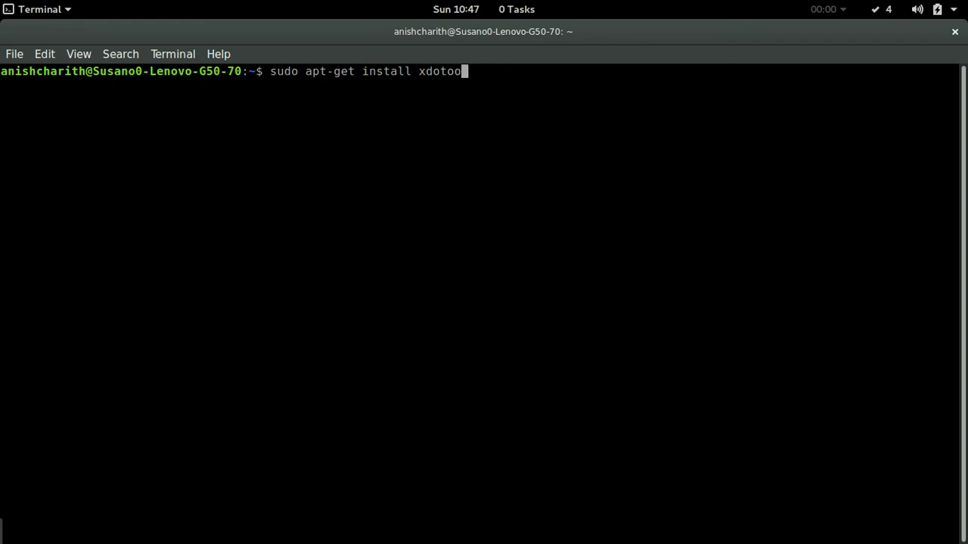
key(BackSpace)
key(BackSpace)
key(BackSpace)
key(BackSpace)
key(BackSpace)
key(BackSpace)
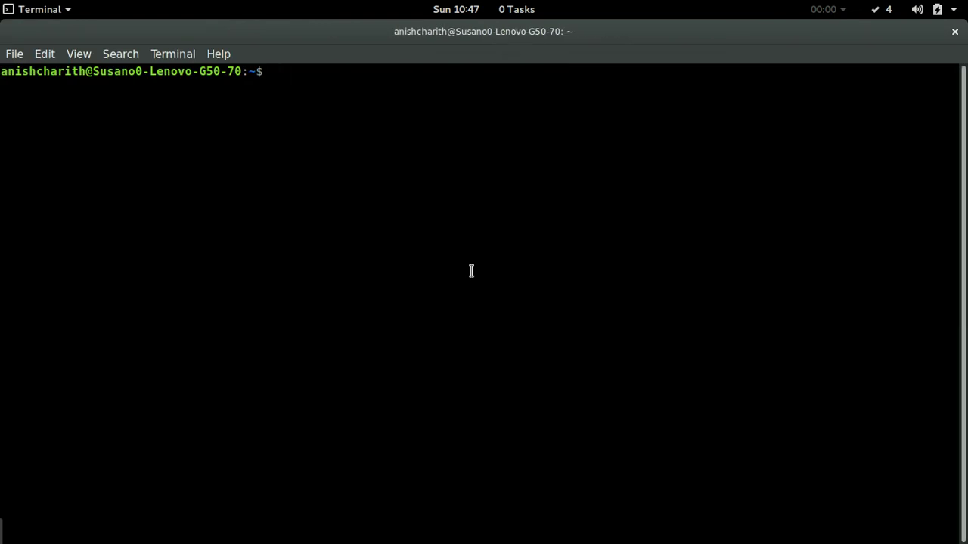
Step: Open 'man xdotool', page down to MOUSE COMMANDS, and quit the manual
text(man )
text(s)
key(BackSpace)
text(xdotool)
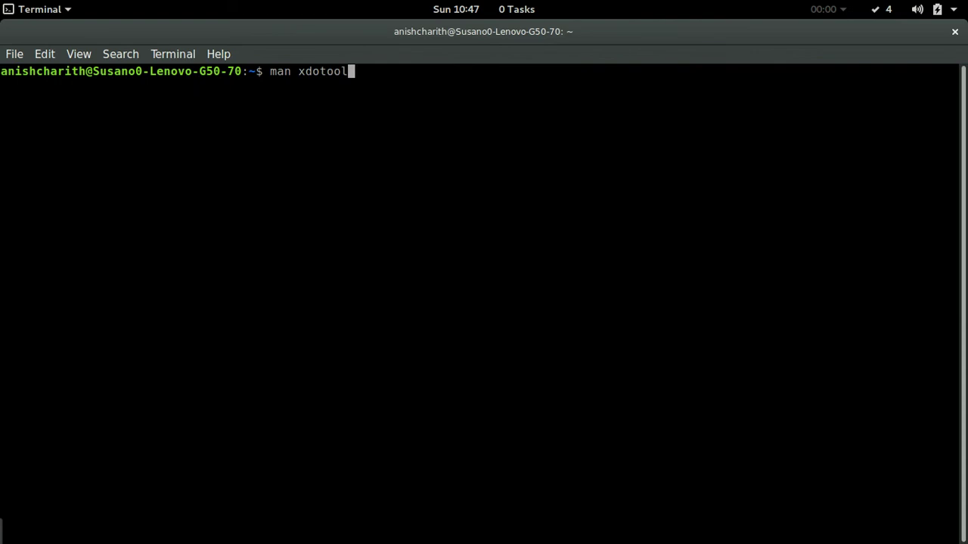
key(Return)
key(Down)
key(Down)
key(Down)
key(Down)
key(Down)
key(Down)
key(Down)
key(Down)
key(Down)
key(Down)
key(Down)
key(Down)
key(Down)
key(Down)
key(Down)
key(Down)
key(Down)
key(Down)
key(Down)
key(Down)
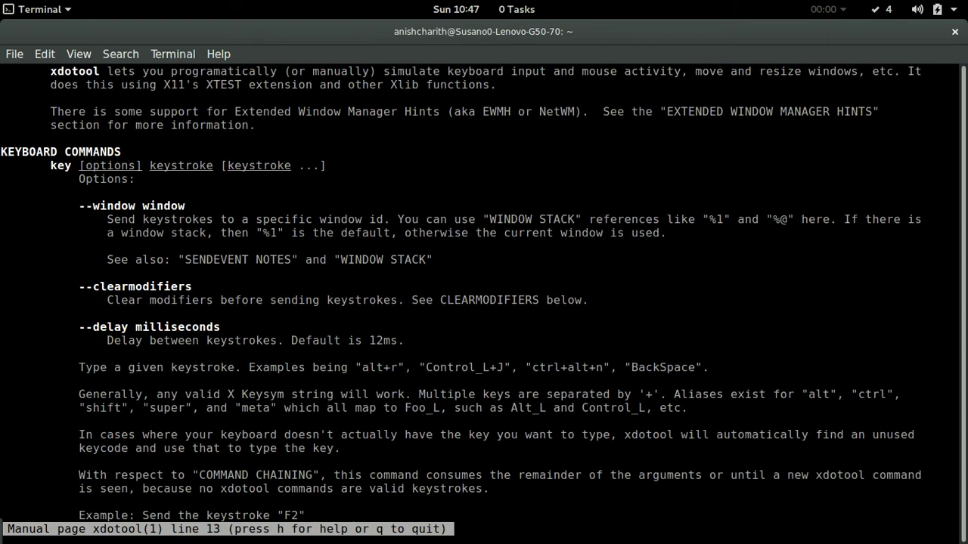
key(Down)
key(Down)
key(Down)
key(Down)
key(Down)
key(Down)
key(Down)
key(Down)
key(Down)
key(Down)
key(Down)
key(Down)
key(Down)
key(Down)
key(Down)
key(Down)
key(Down)
key(Down)
key(Down)
key(Down)
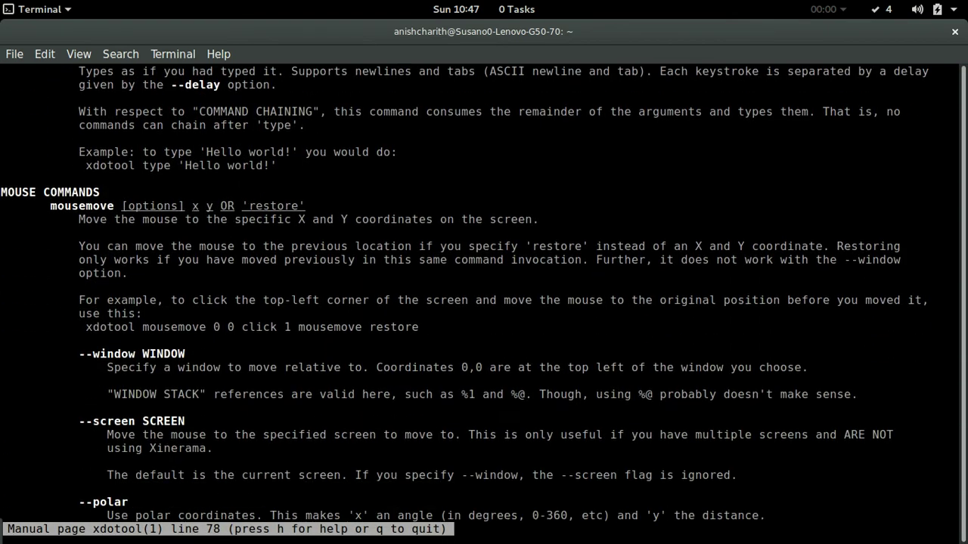
key(q)
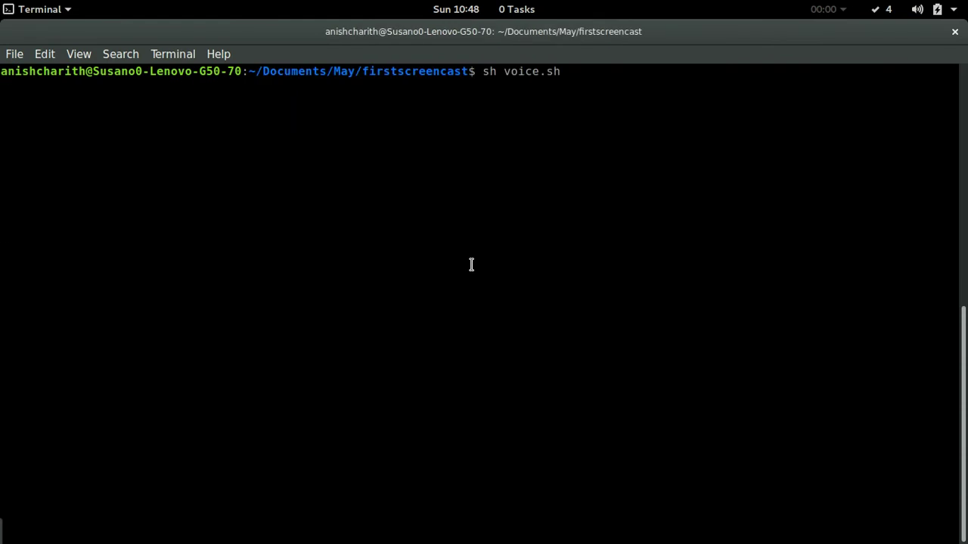
Step: Change into Documents/May/firstscreen* and run 'sh pirate2.sh' to play the tune
key(Return)
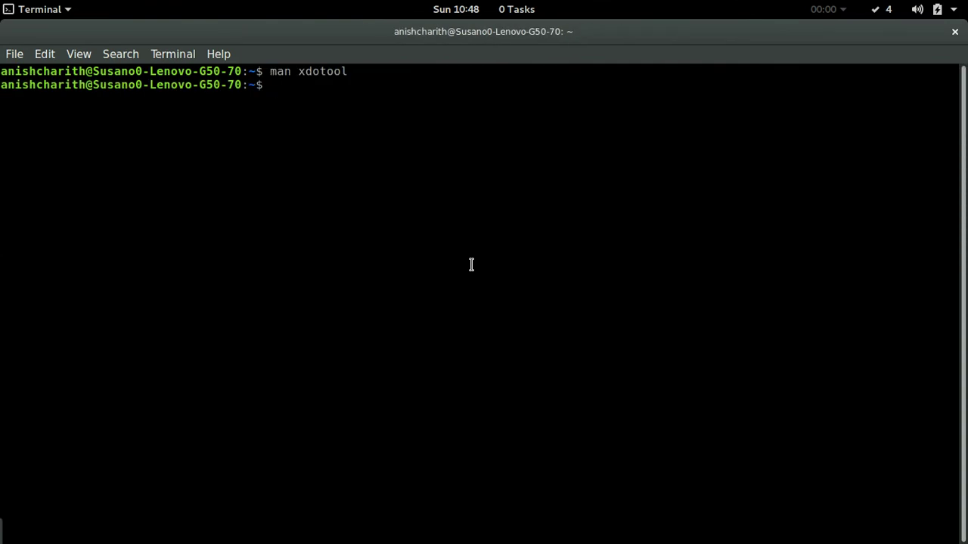
text(cd Documents/May)
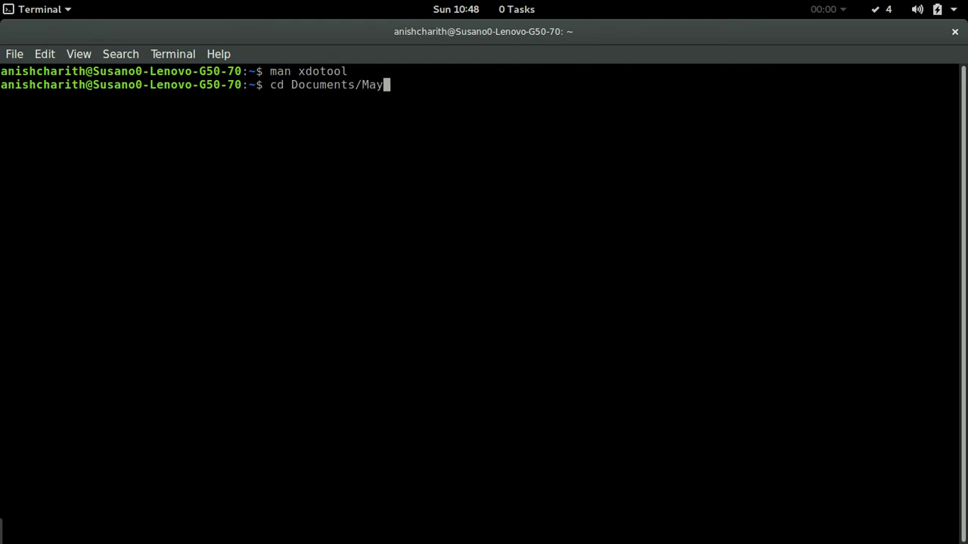
text(/firstscreen)
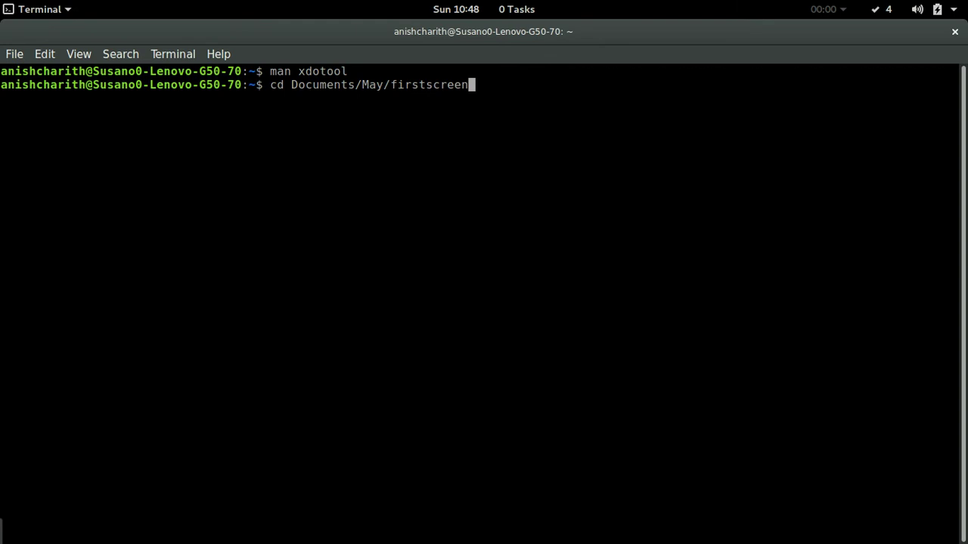
text(*)
key(Return)
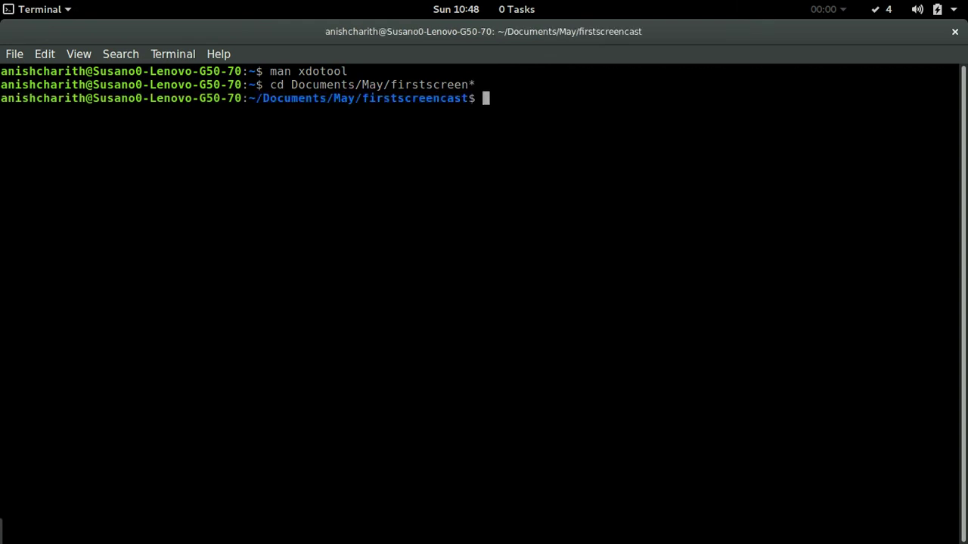
text(sh pirate)
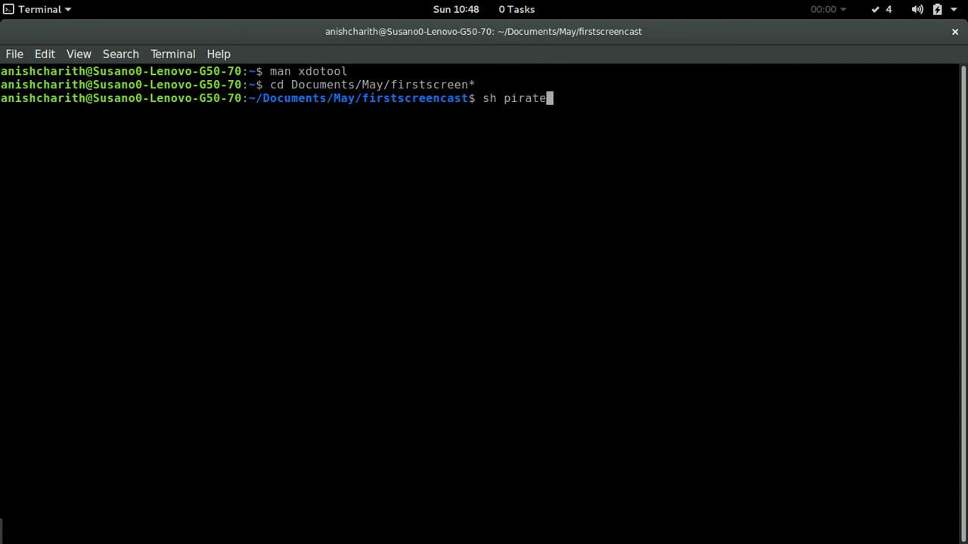
text(2.sh)
key(Return)
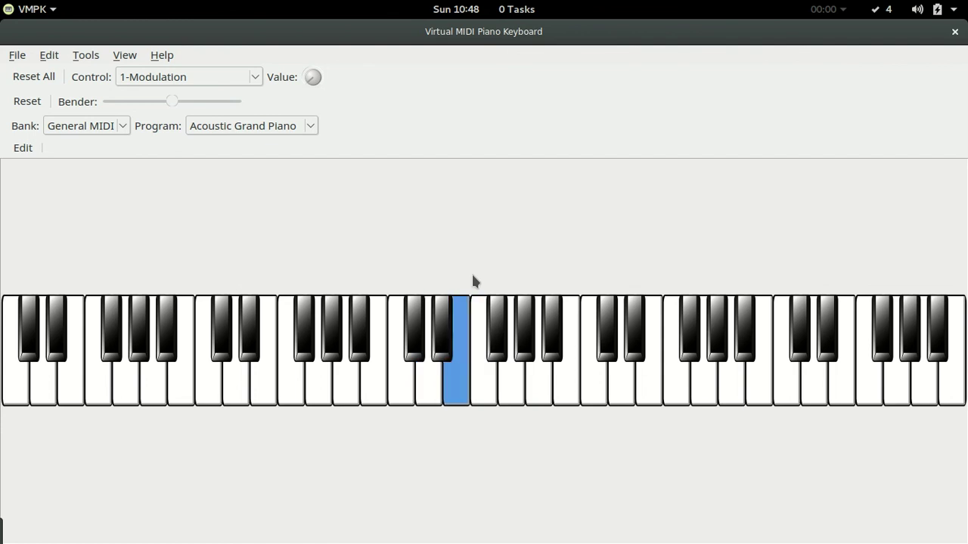
Step: Edit the recalled command to 'vim pirate2.sh' and open the script
key(alt+Tab)
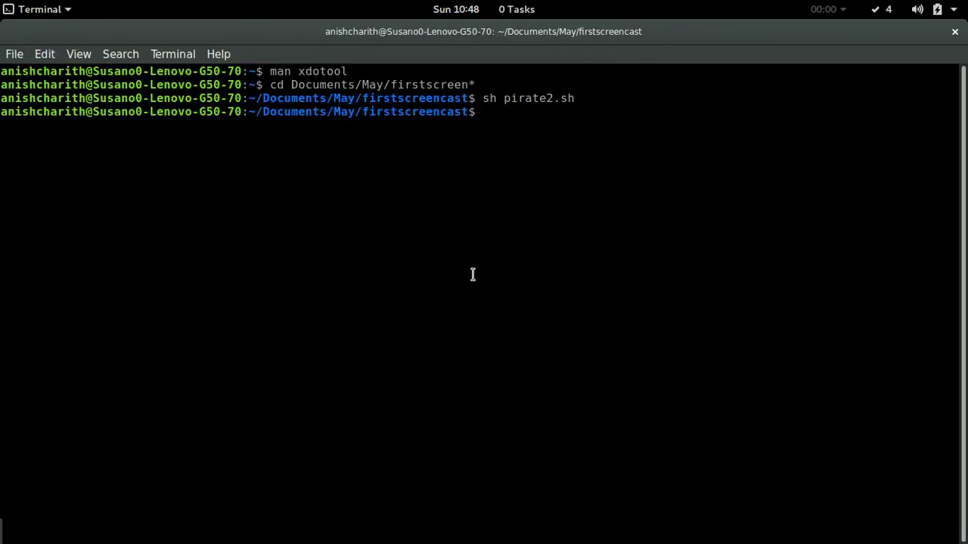
key(Up)
key(Left)
key(Left)
key(Left)
key(Left)
key(Left)
key(Left)
key(Left)
key(Left)
key(Left)
key(Left)
key(Left)
key(BackSpace)
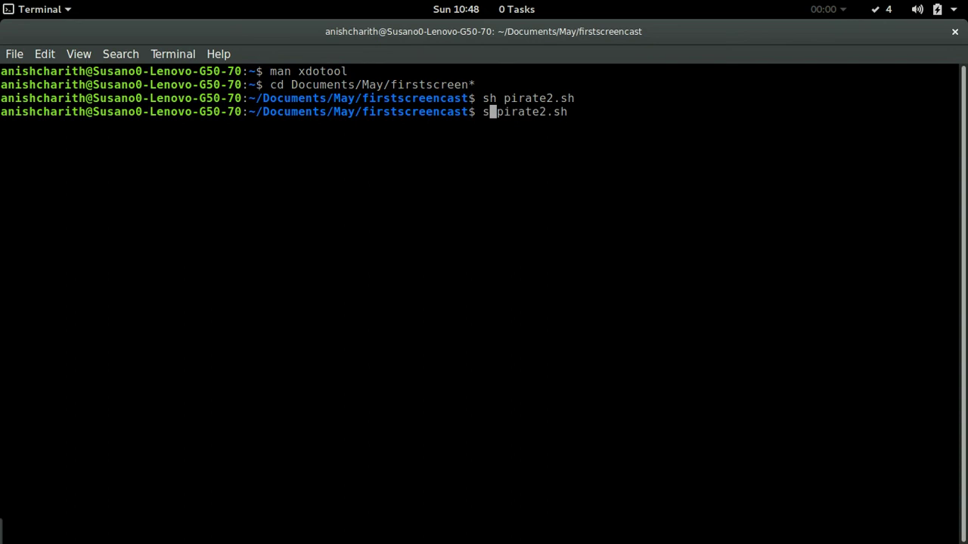
key(BackSpace)
text(vim)
key(Return)
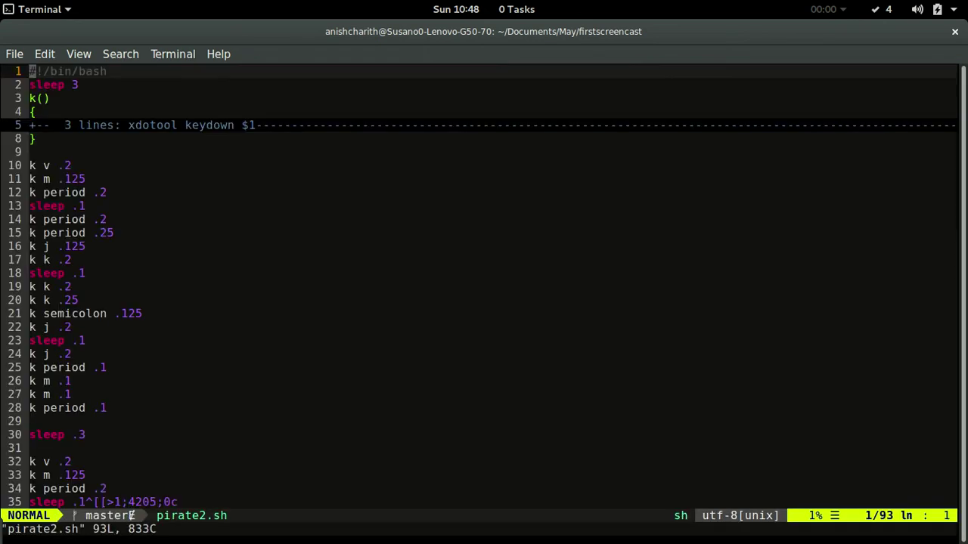
Step: Unfold the k() function with zo and move down to line 32
key(j)
key(j)
key(j)
key(j)
key(z)
key(o)
key(j)
key(j)
key(j)
key(j)
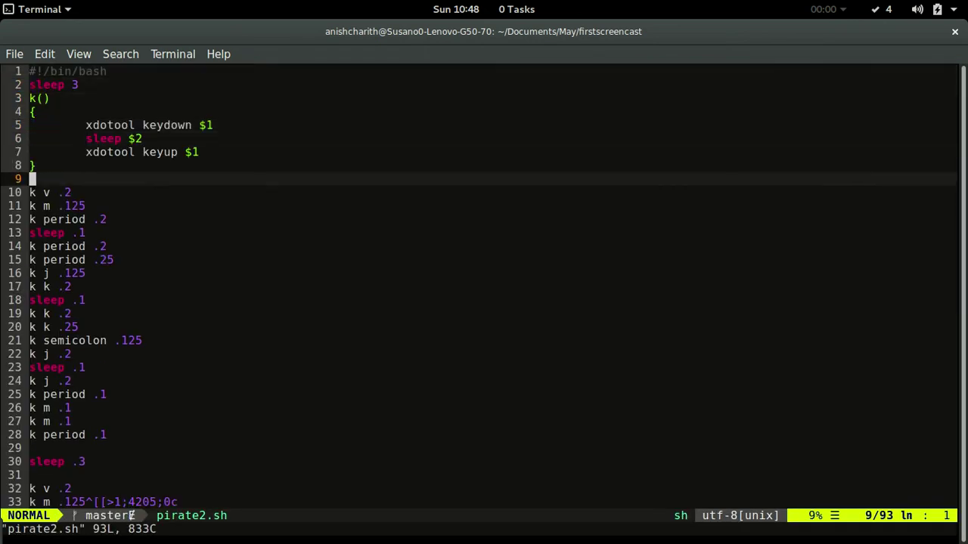
key(j)
key(l)
key(l)
key(l)
key(l)
key(l)
key(j)
key(j)
key(j)
key(j)
key(j)
key(j)
key(j)
key(j)
key(j)
key(j)
key(j)
key(j)
key(j)
key(j)
key(j)
key(j)
key(j)
key(j)
key(j)
key(j)
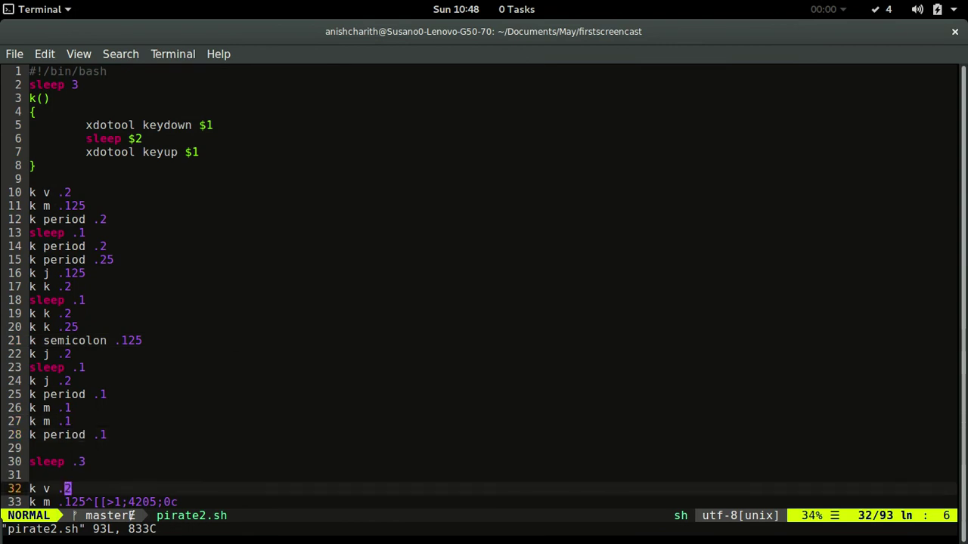
Step: Scroll down to line 92 at the script's end and quit Vim with :q
key(j)
key(j)
key(j)
key(j)
key(j)
key(j)
key(j)
key(j)
key(j)
key(j)
key(j)
key(j)
key(j)
key(j)
key(j)
key(j)
key(j)
key(j)
key(j)
key(j)
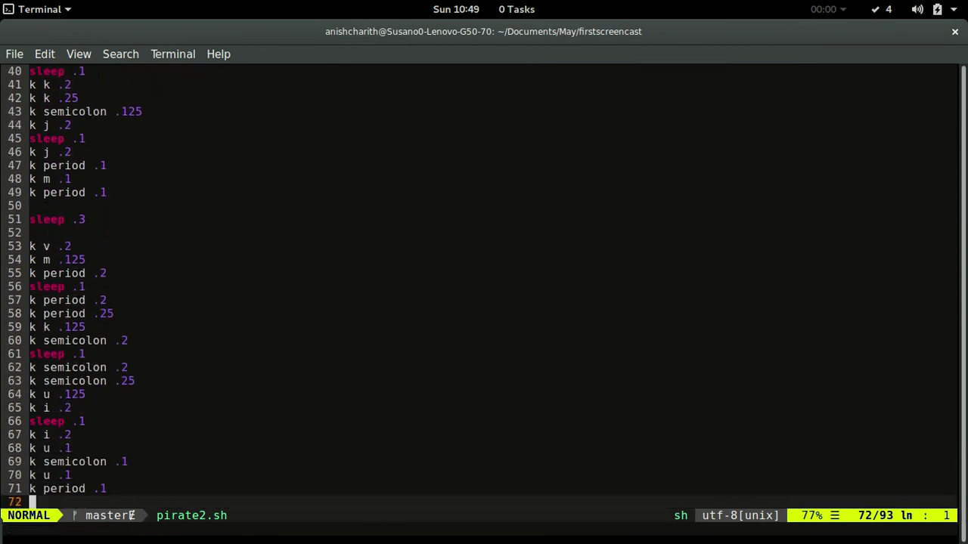
key(j)
key(j)
key(j)
key(j)
key(j)
key(j)
key(j)
key(j)
key(j)
key(j)
key(j)
key(j)
key(j)
key(j)
key(j)
key(j)
key(j)
key(j)
key(j)
key(j)
key(l)
key(l)
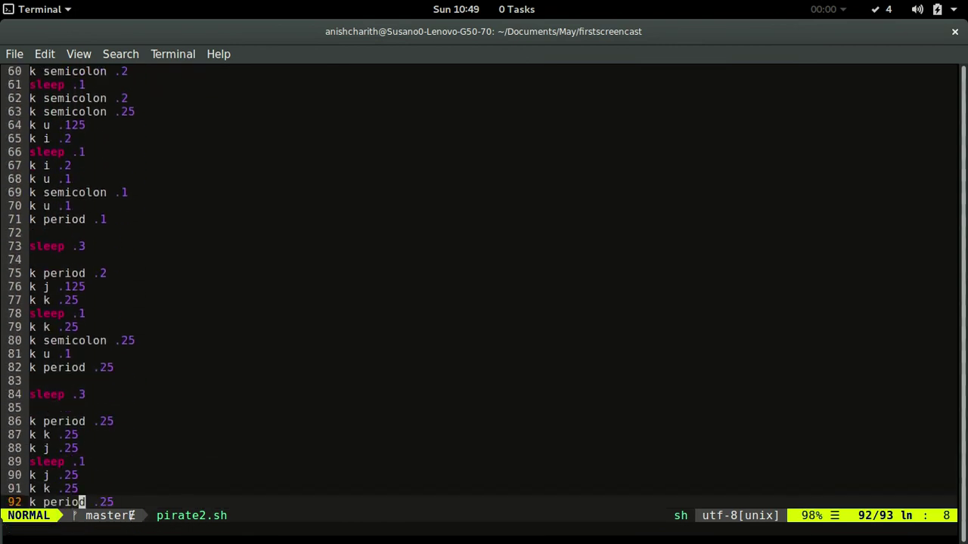
key(j)
key(alt+Tab)
key(alt+Tab)
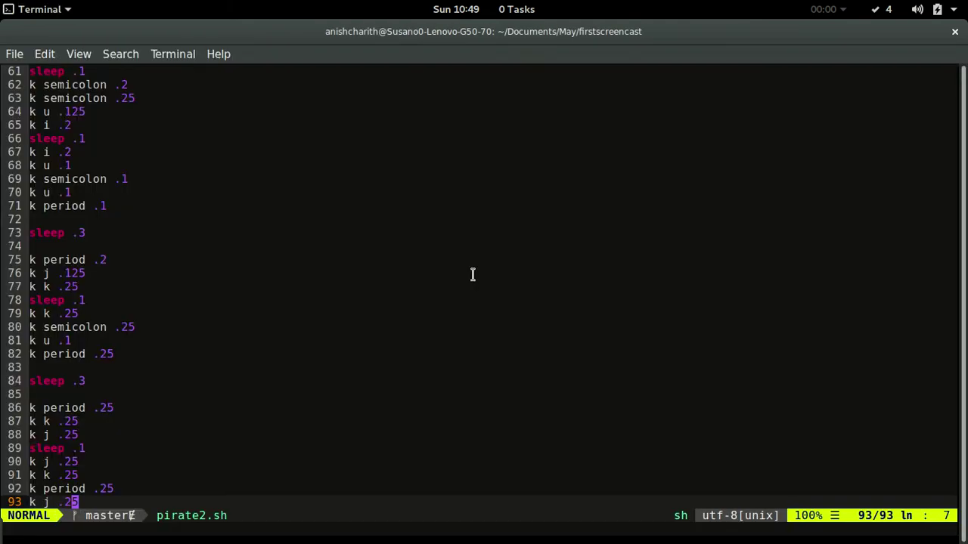
text(:q)
key(Return)
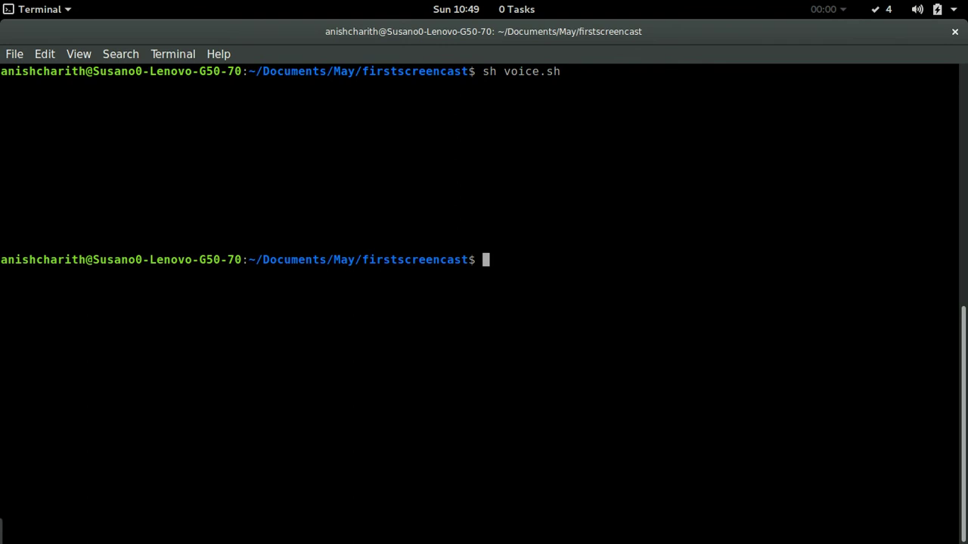
key(alt+grave)
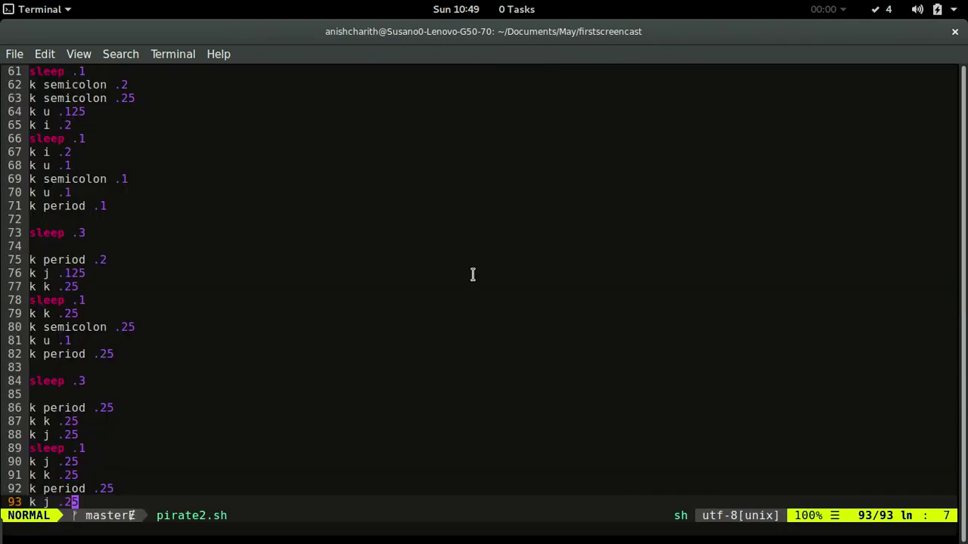
key(alt+grave)
key(alt+Tab)
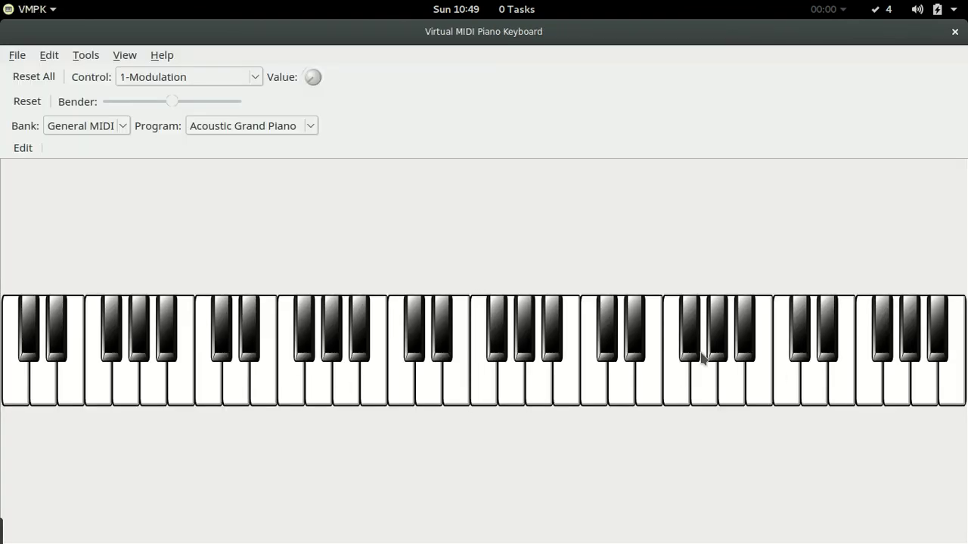
key(alt+Tab)
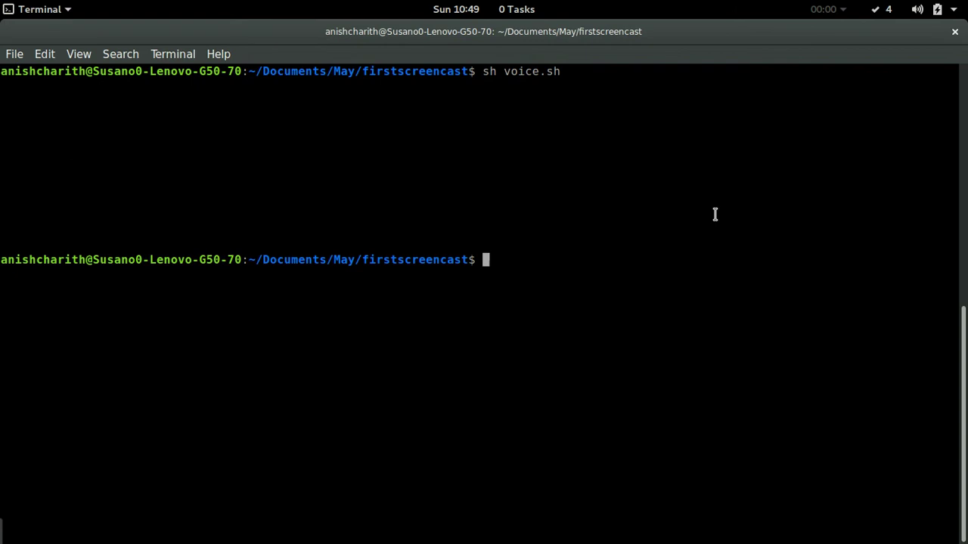